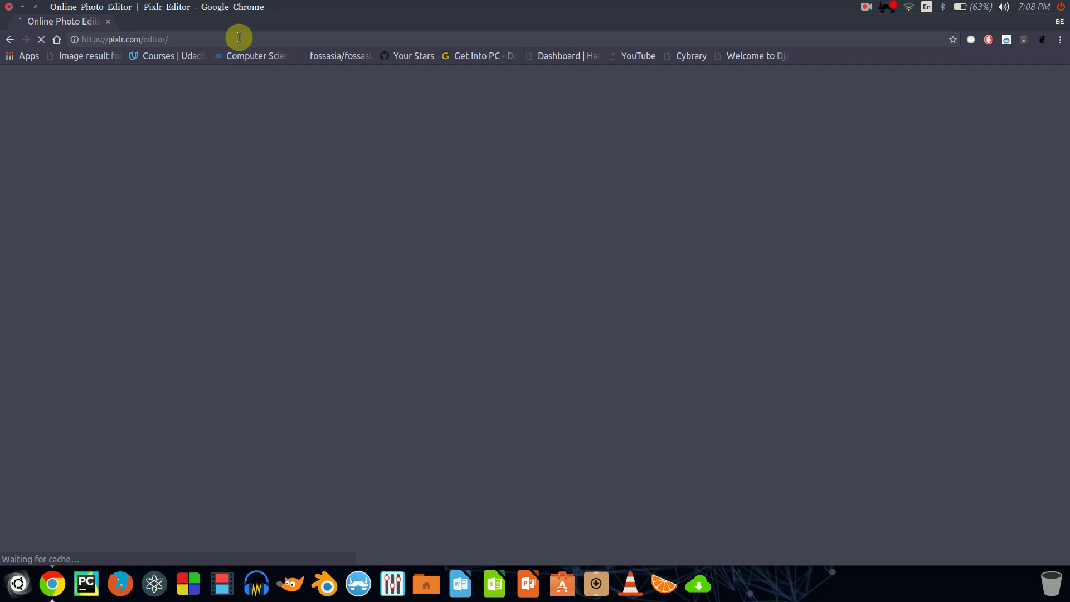
Create a new transparent image from the Movie 1080p preset (1920 x 1080) and maximize its document window.
click(239, 38)
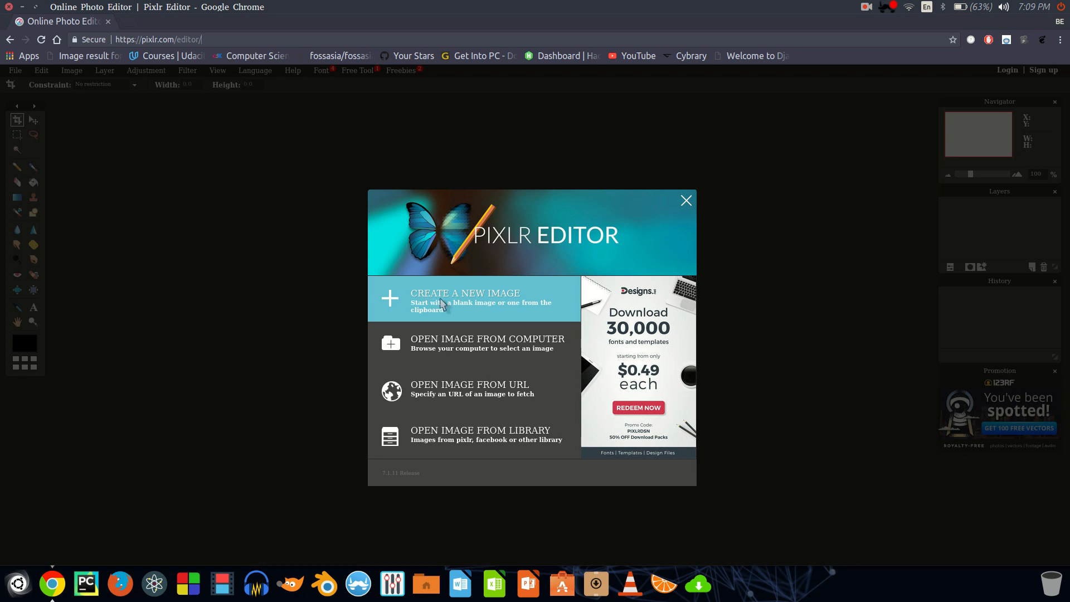
click(446, 298)
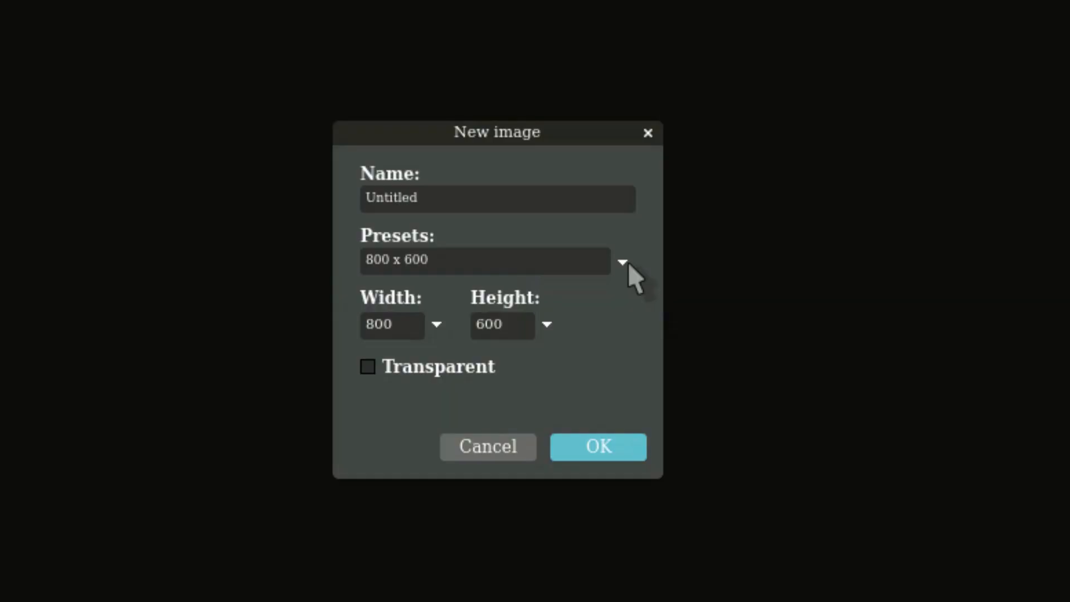
click(587, 300)
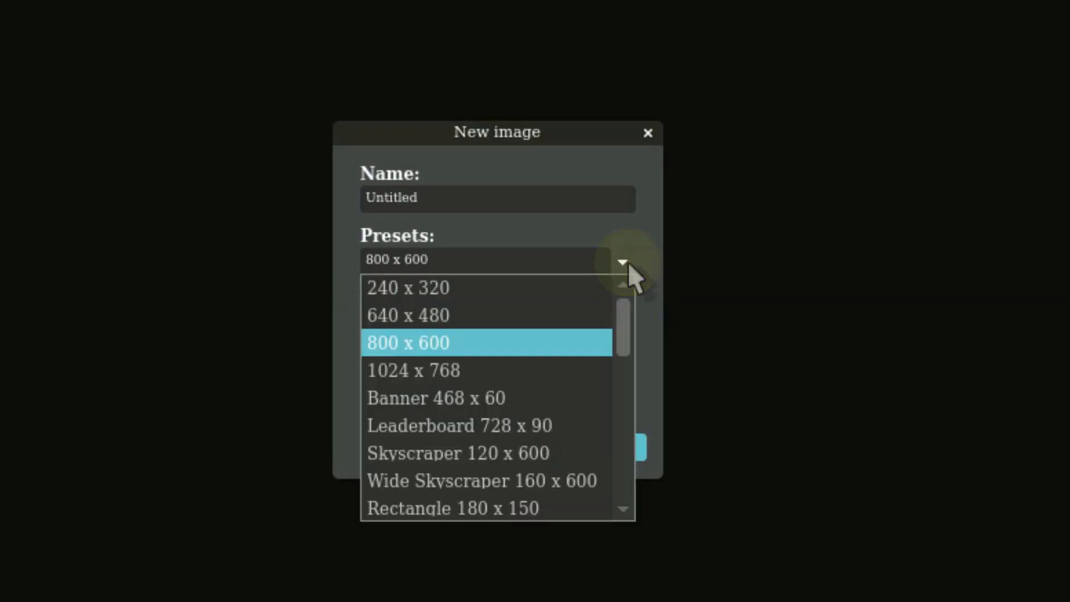
drag(587, 323, 589, 370)
drag(632, 437, 626, 522)
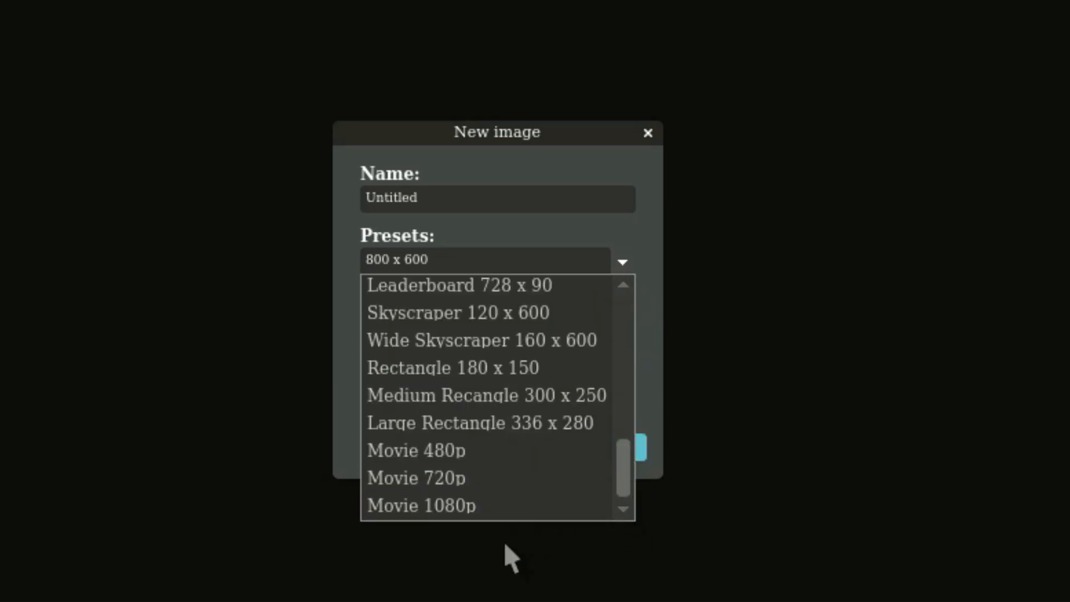
click(487, 508)
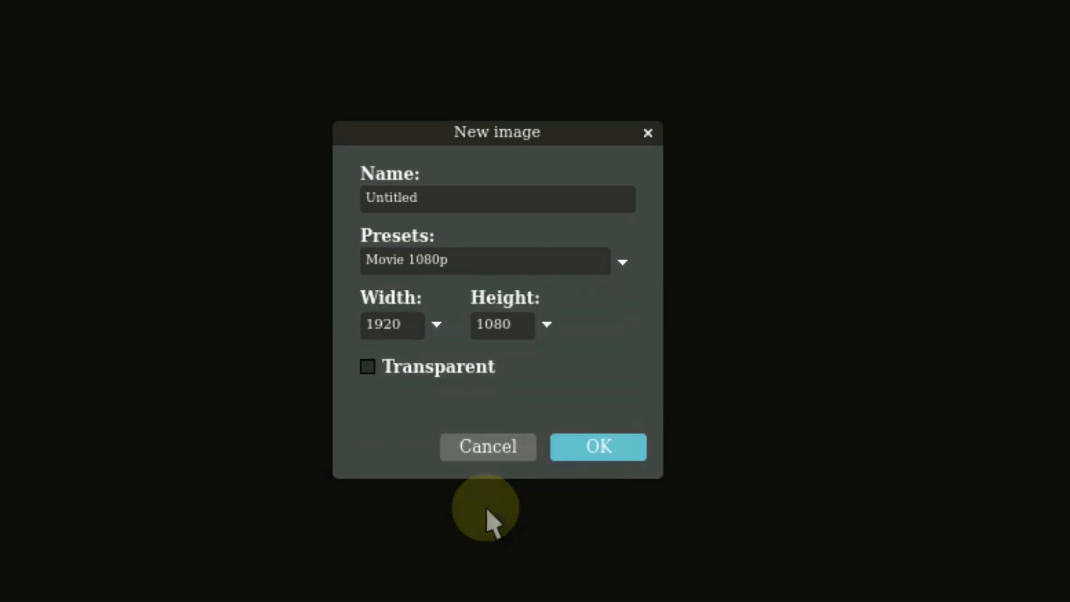
click(444, 363)
click(595, 451)
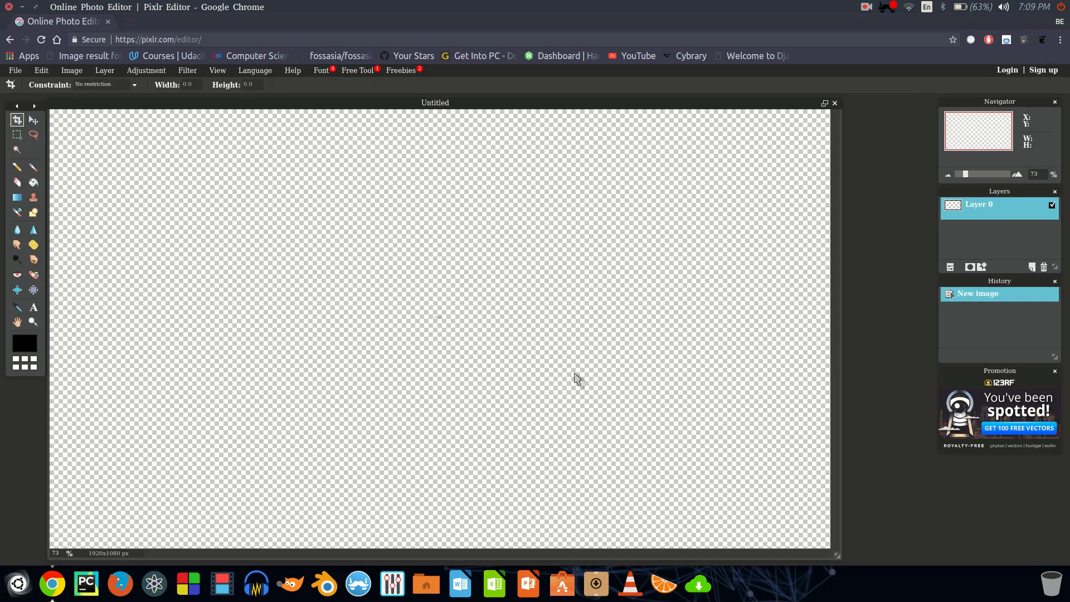
click(826, 103)
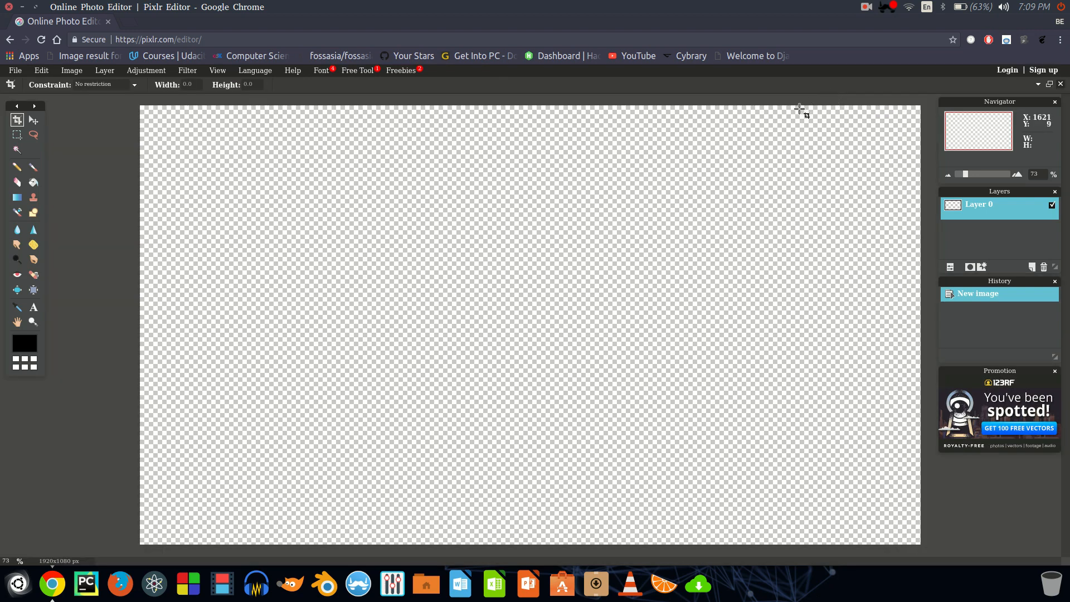
Open the city photo new.jpg from the Desktop folder as a new layer.
click(111, 73)
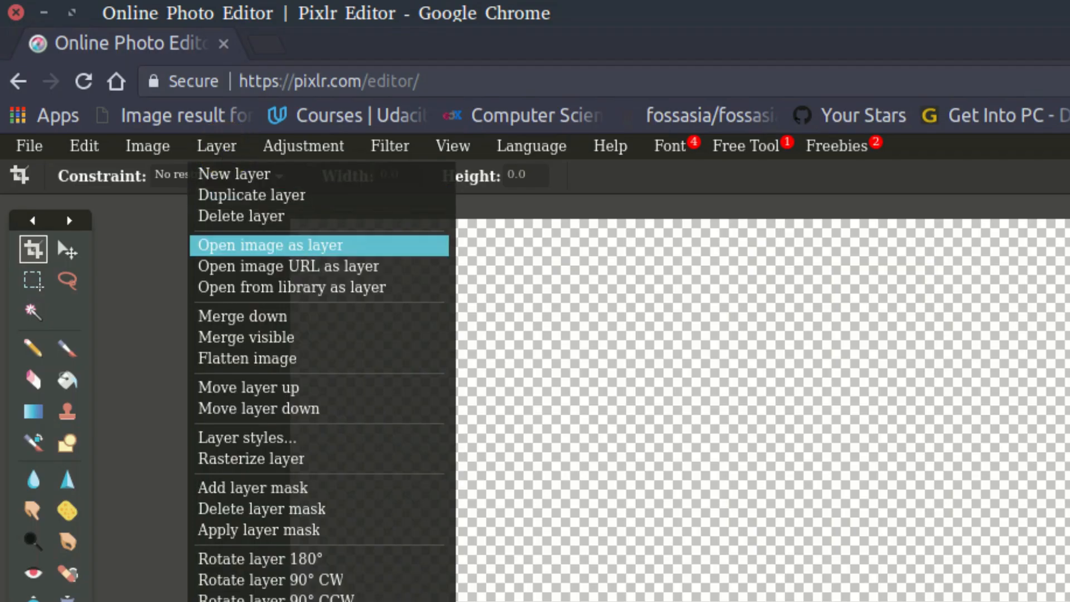
click(308, 251)
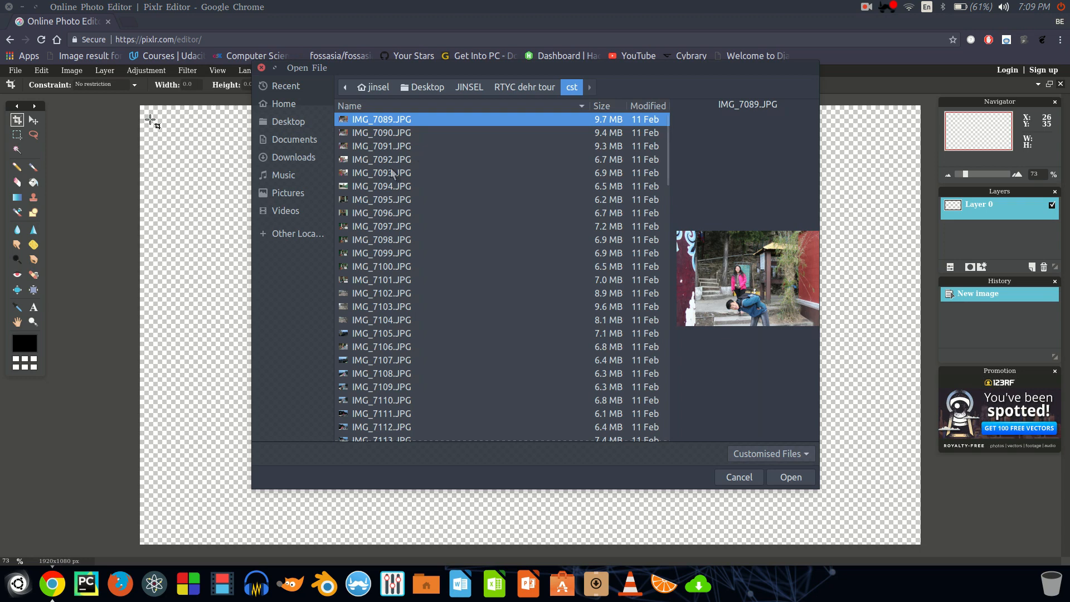
click(284, 104)
click(283, 86)
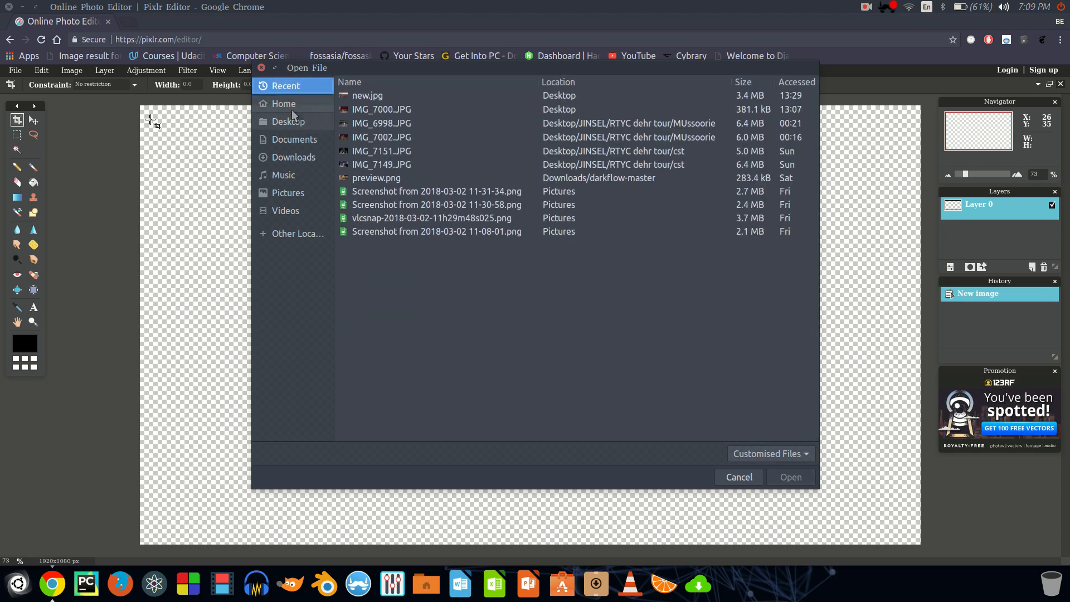
click(283, 104)
click(287, 121)
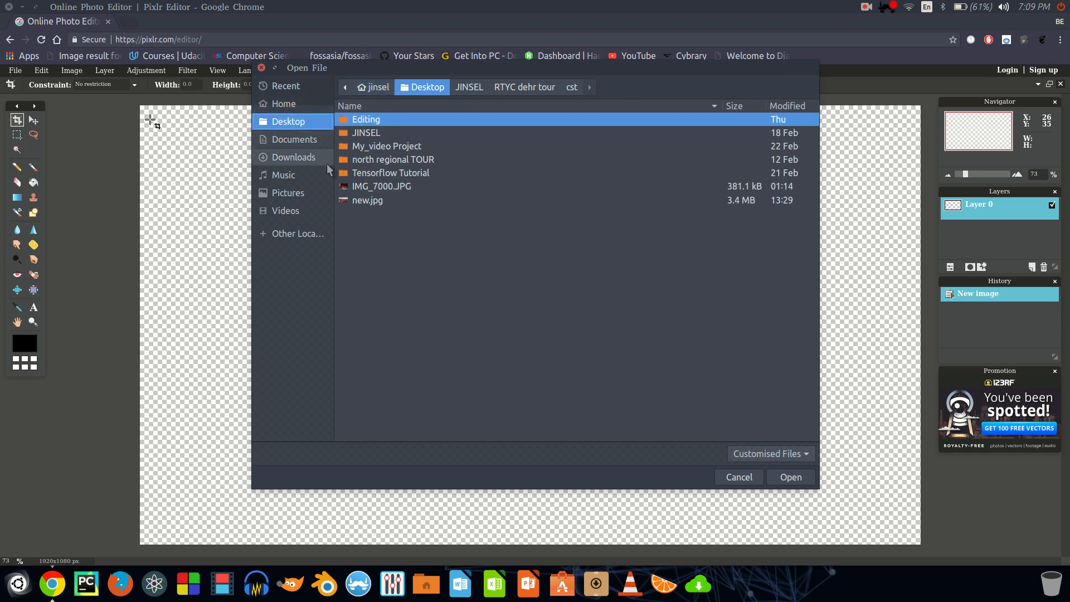
click(356, 201)
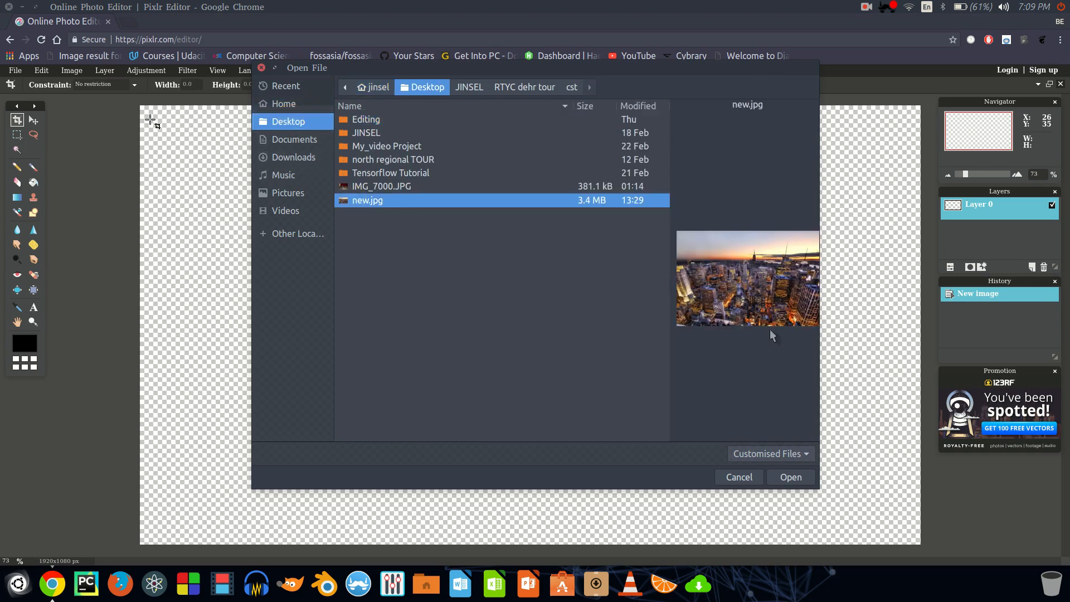
click(790, 477)
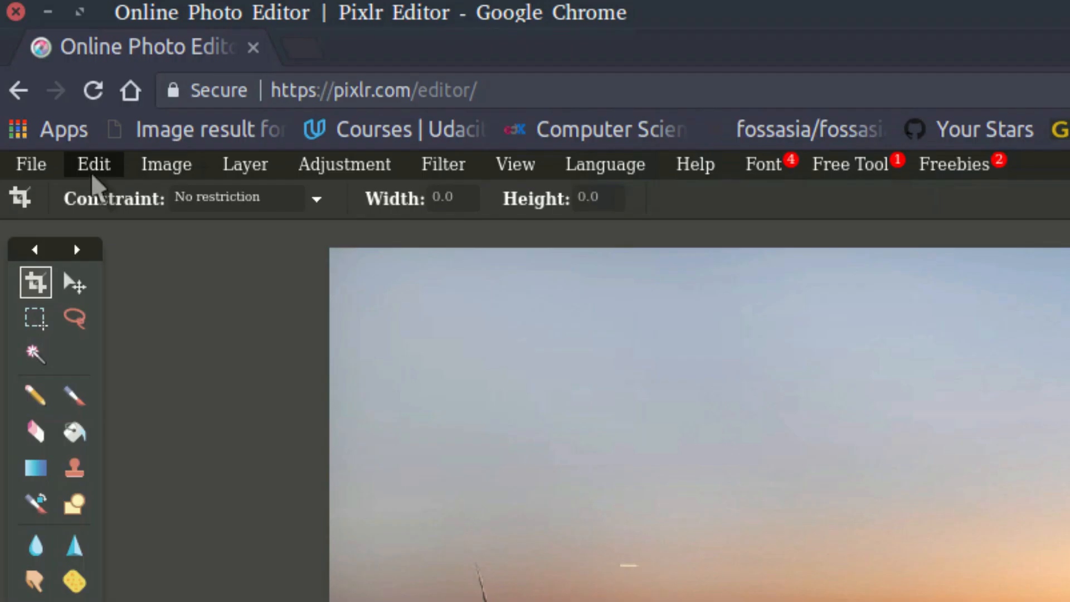
Free transform the city photo layer, enlarging it proportionally and shifting it slightly left and up while it still covers the whole canvas.
click(93, 167)
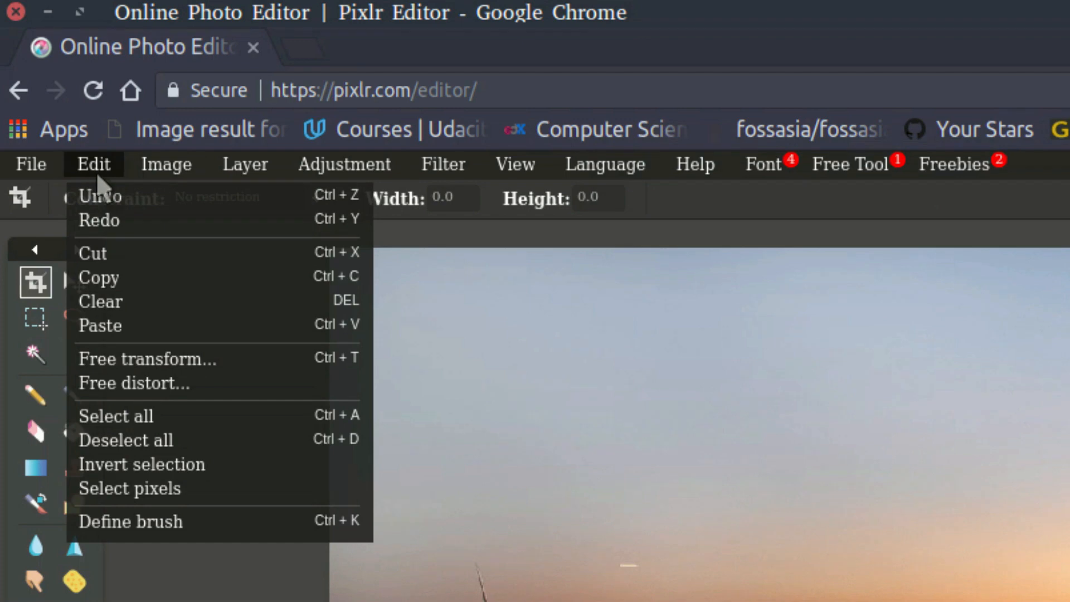
click(164, 360)
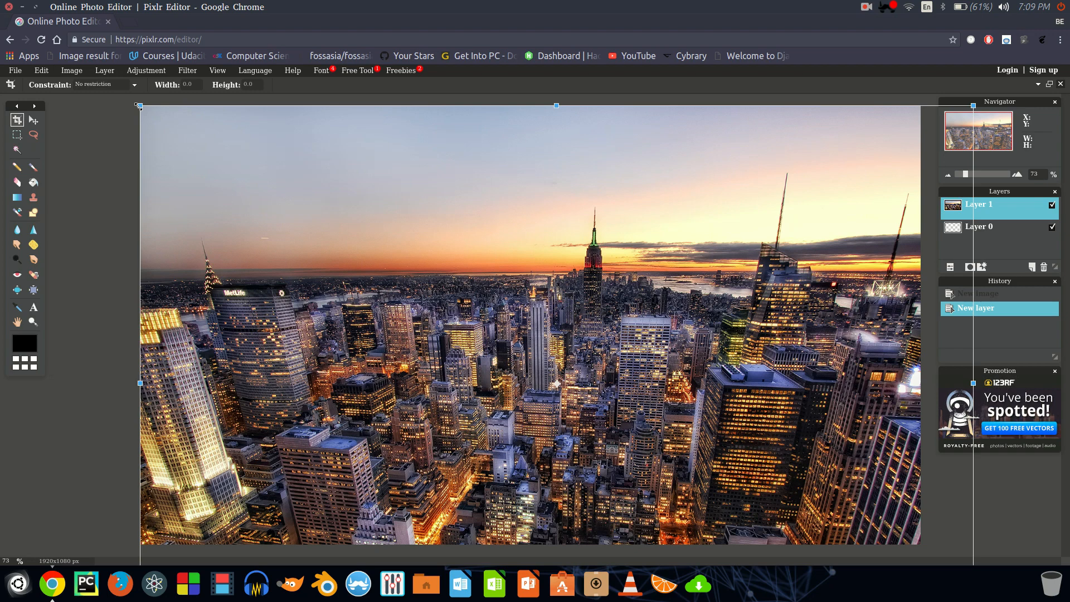
key(shift)
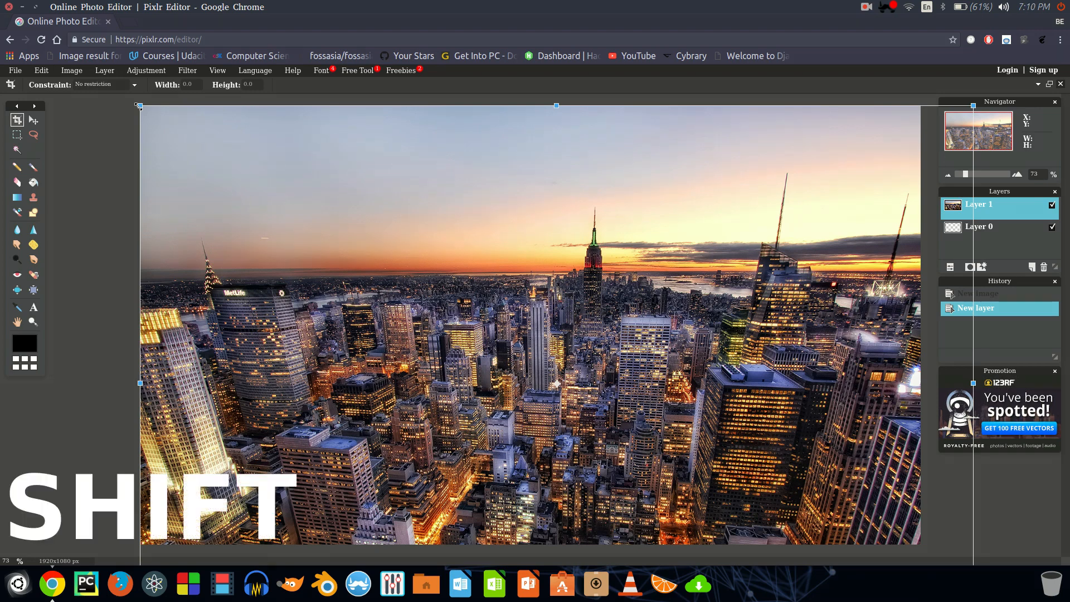
drag(141, 107, 102, 88)
key(shift)
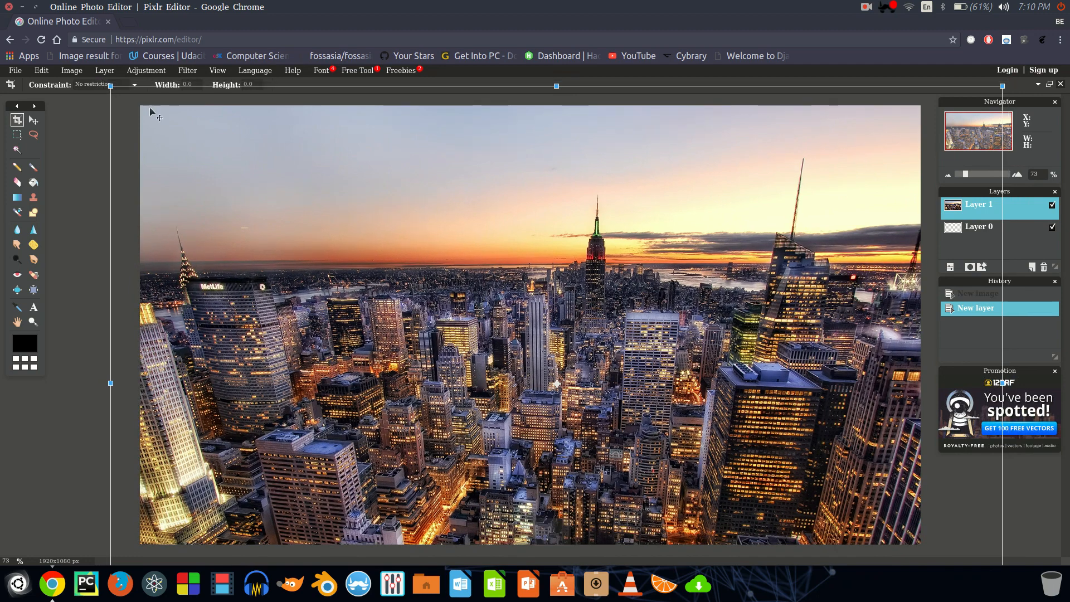
drag(494, 215, 441, 210)
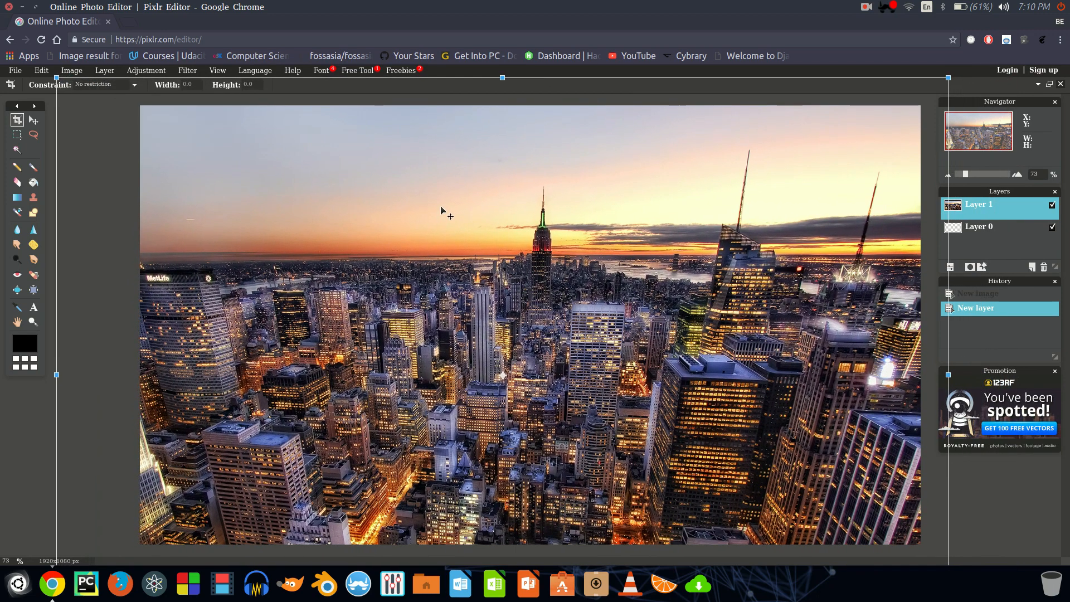
key(Return)
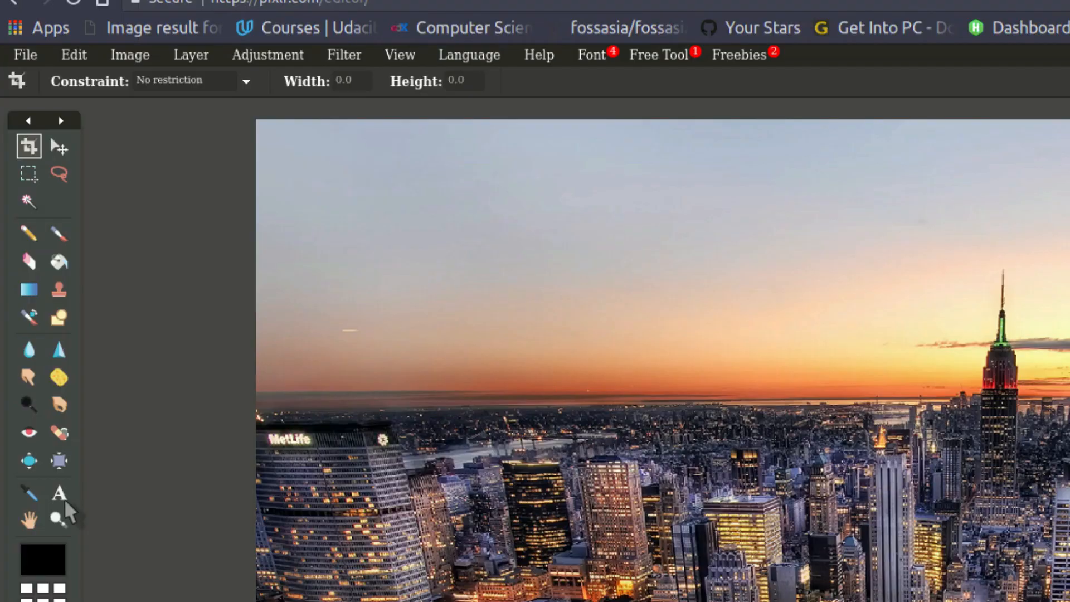
Add the text NEW YORK over the buildings in the Bebas Neue font.
click(34, 307)
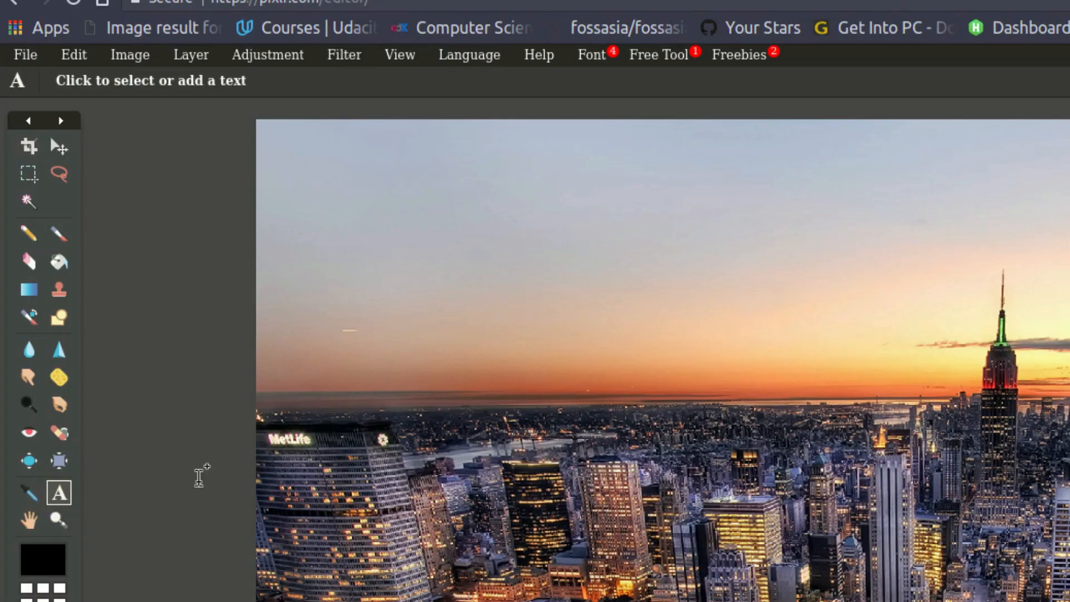
click(368, 463)
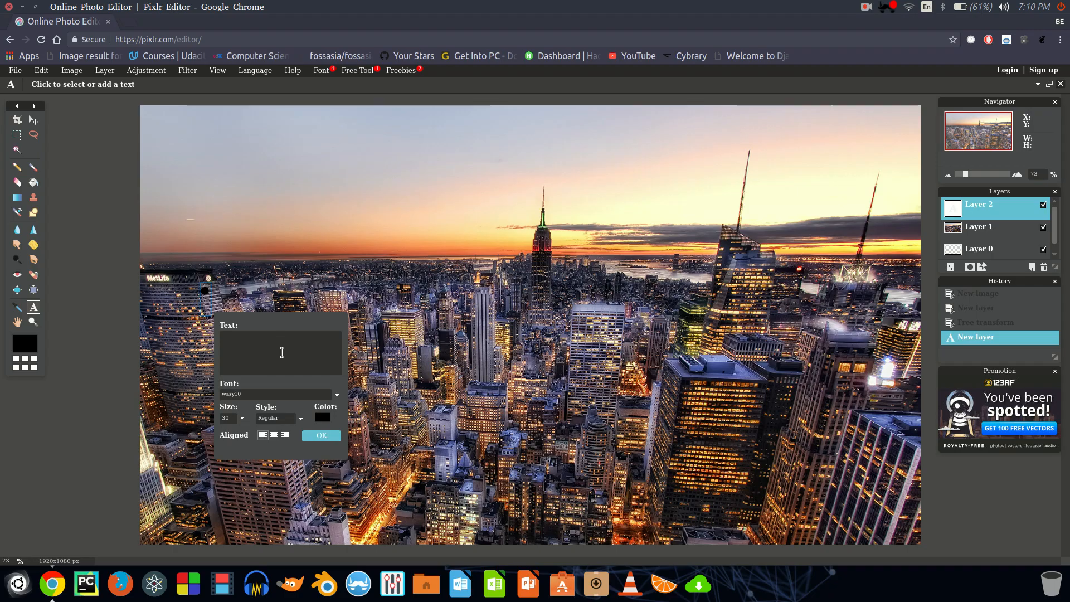
click(334, 394)
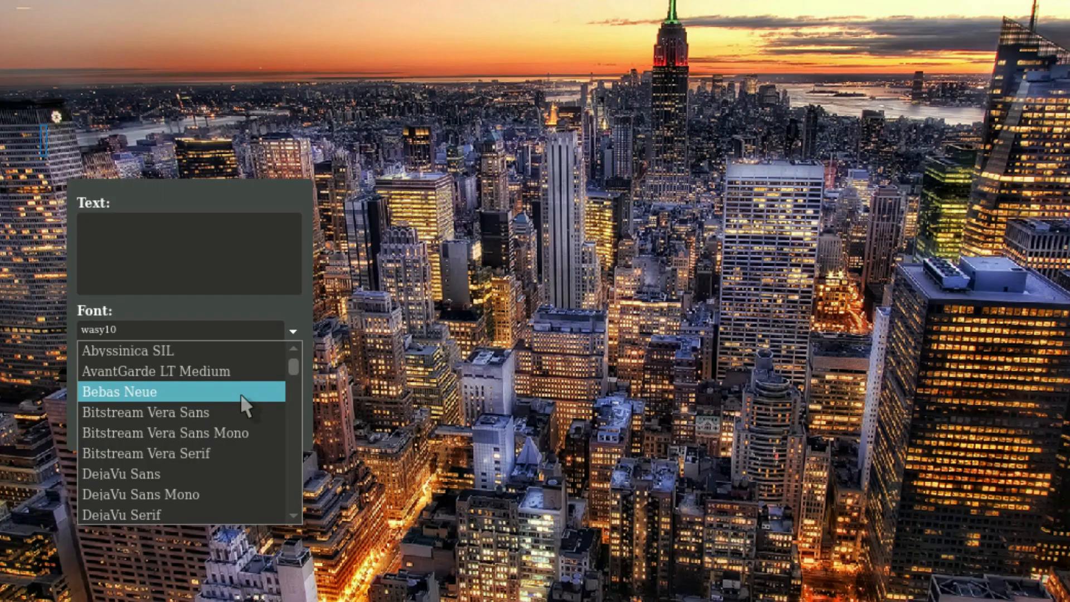
click(242, 393)
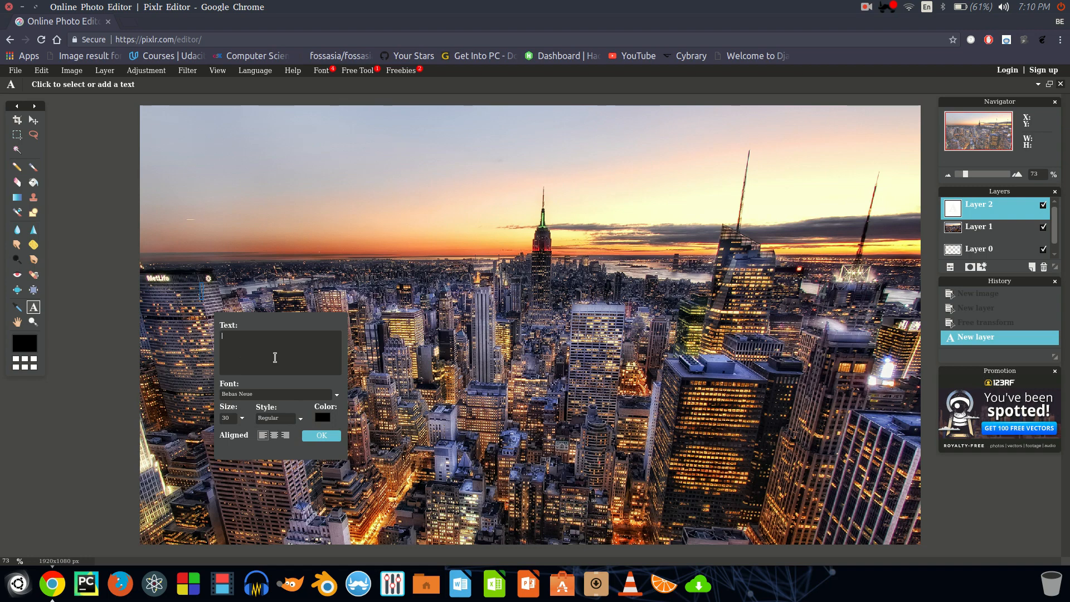
key(shift)
text(NEW YORK)
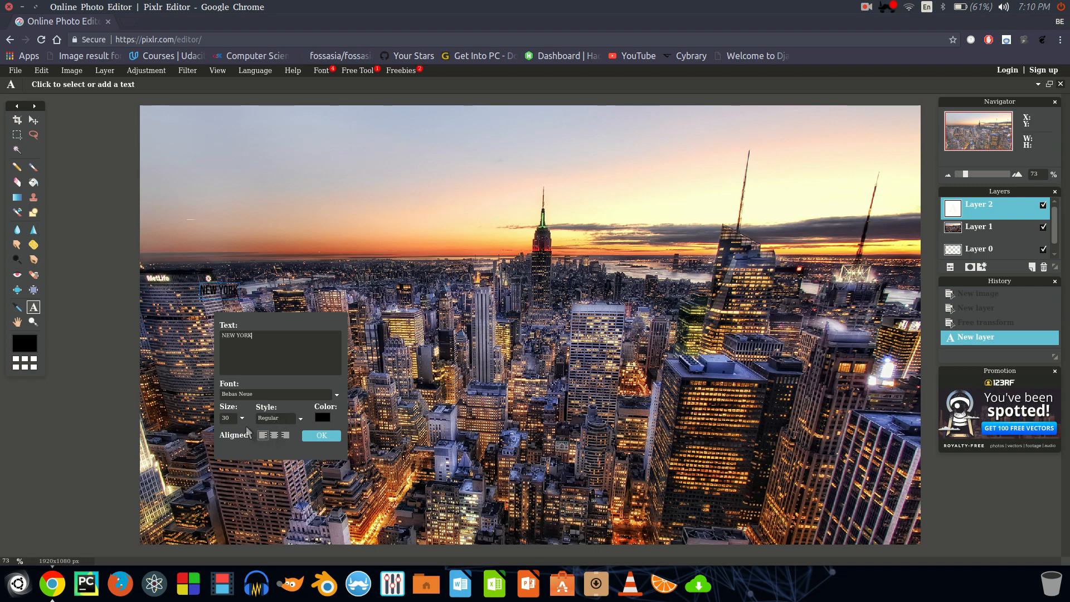
Set the NEW YORK text's size to 929 with the Bold style and accept the text.
click(242, 417)
click(190, 433)
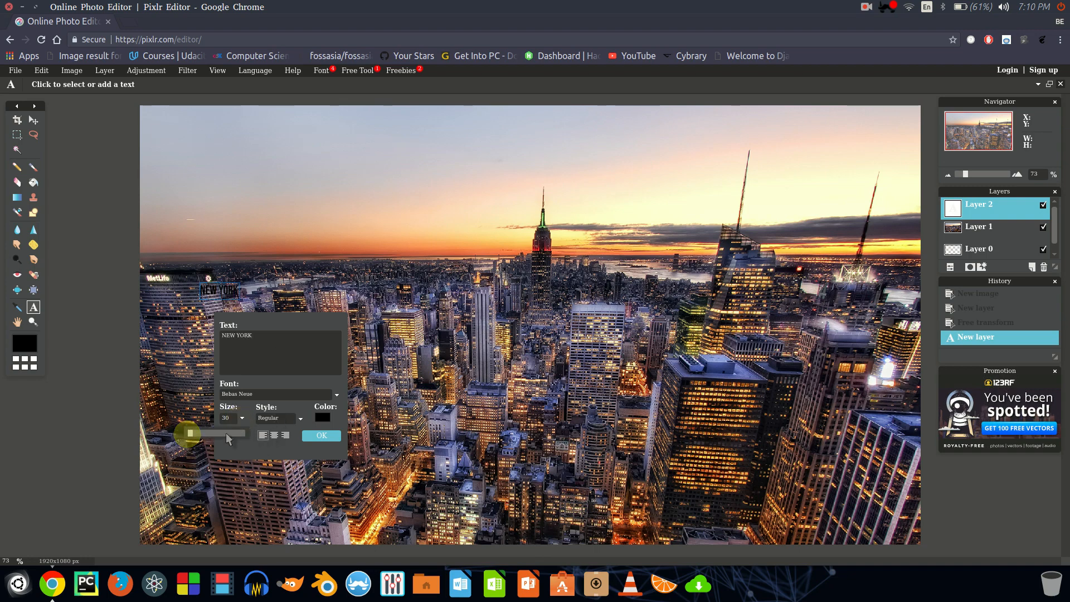
click(224, 433)
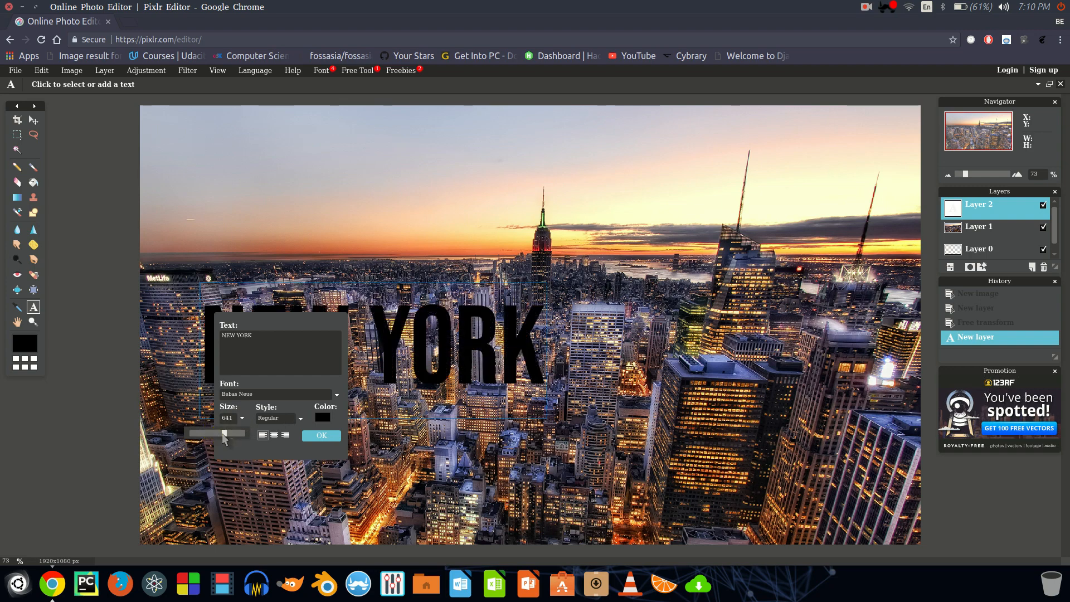
drag(224, 438, 240, 435)
click(287, 418)
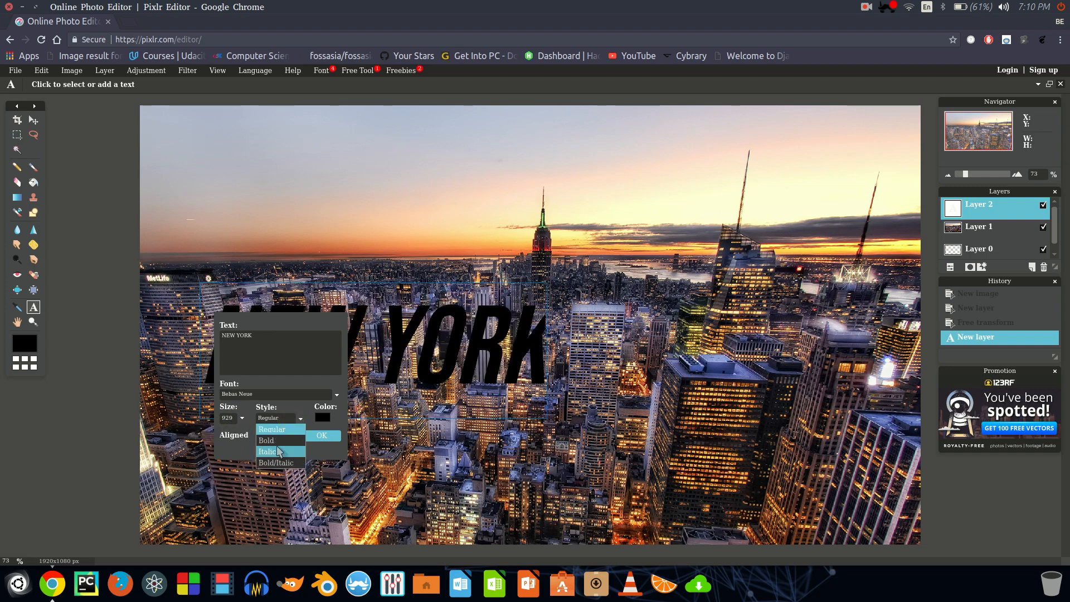
click(273, 429)
click(321, 435)
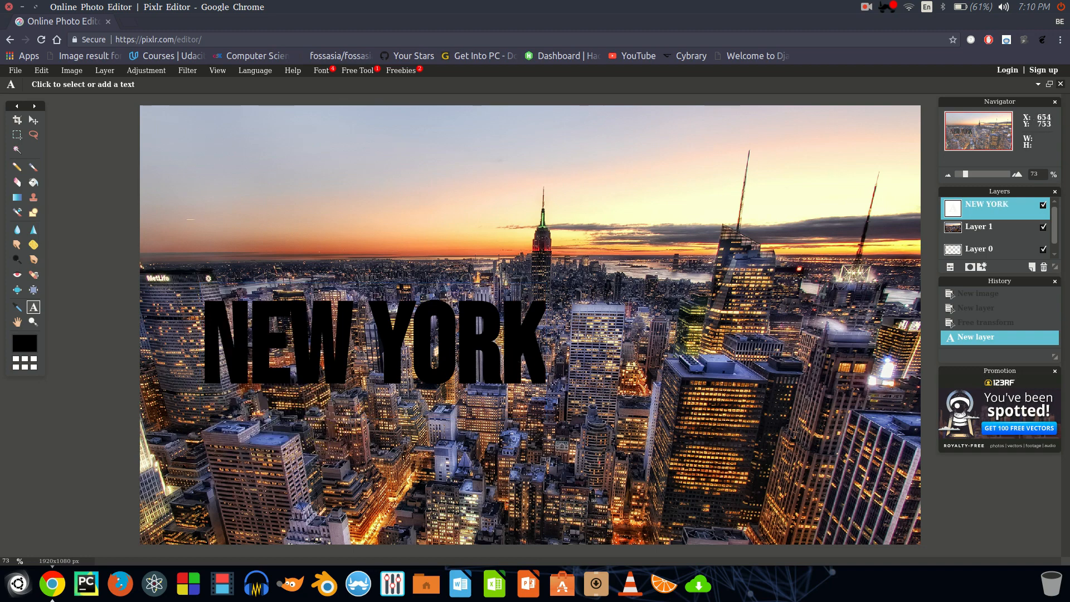
Move the NEW YORK text to the horizontal centre of the photo, just below the vertical middle.
click(33, 120)
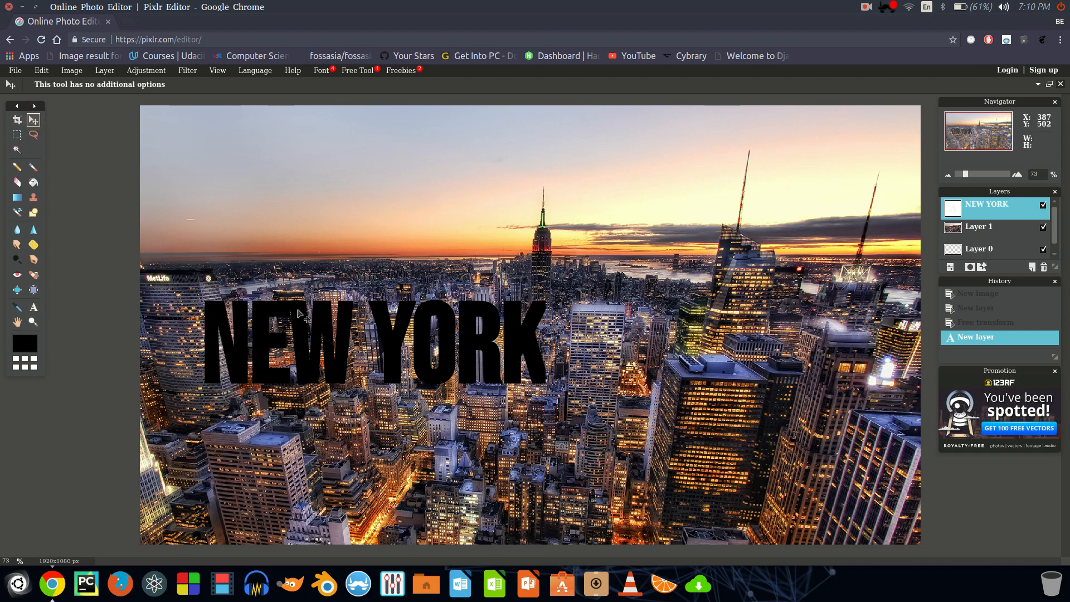
drag(299, 315, 450, 355)
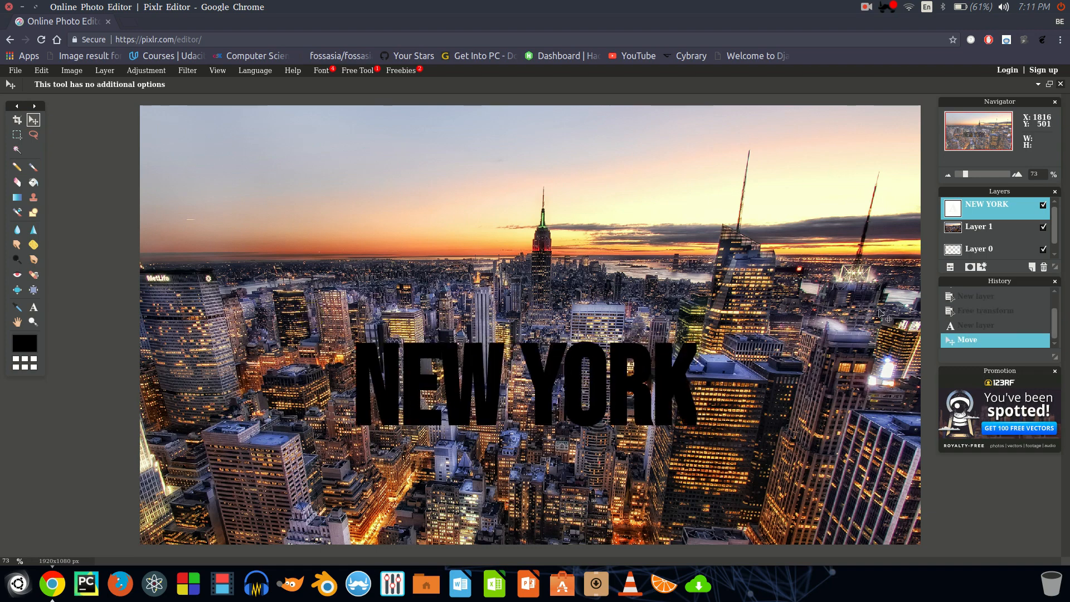
right_click(965, 210)
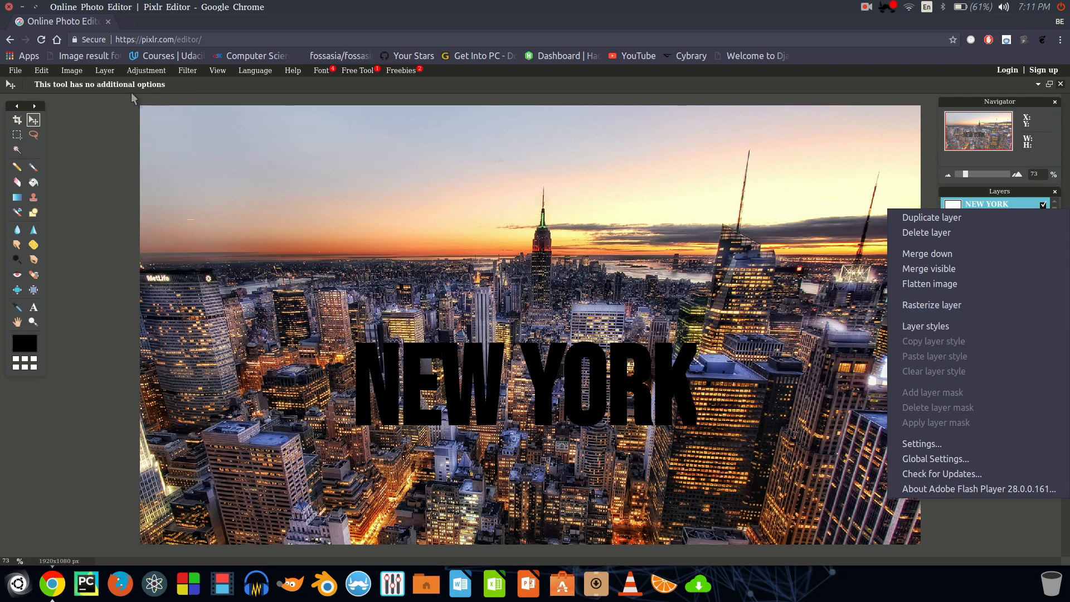
click(106, 73)
click(103, 73)
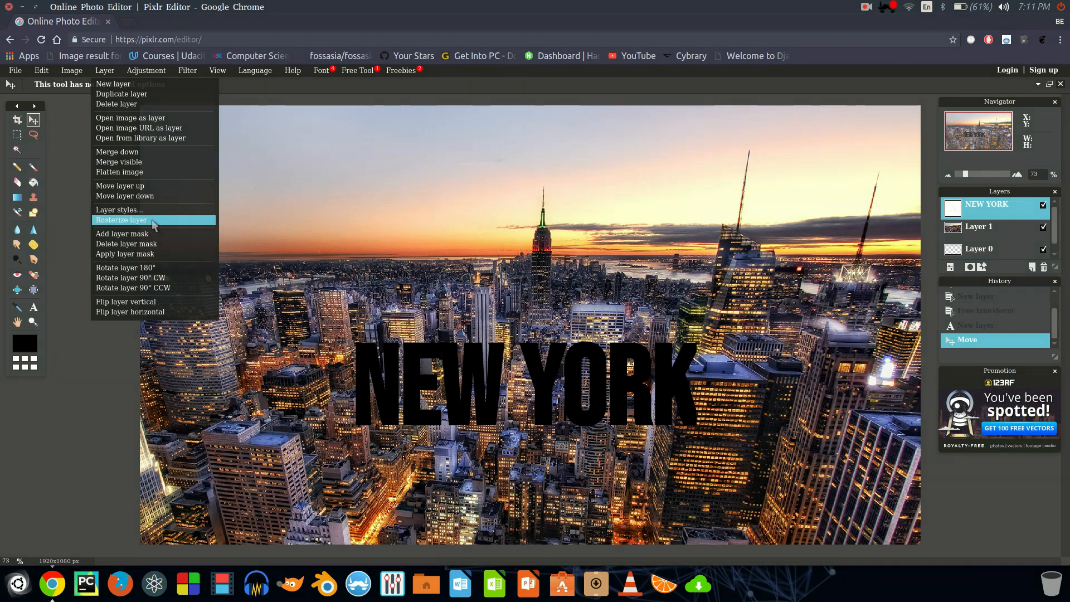
click(351, 199)
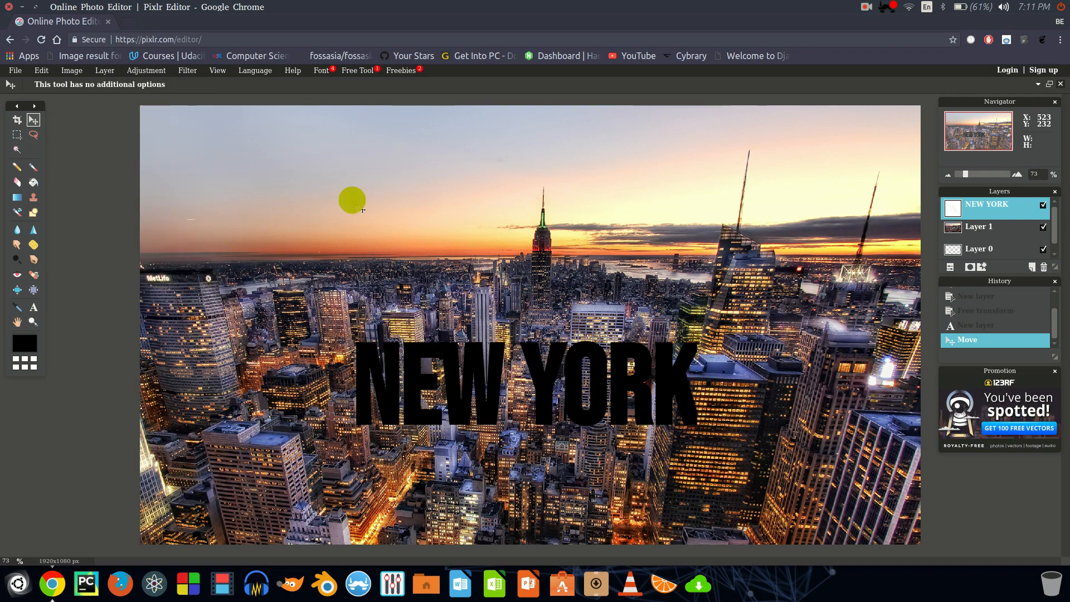
Rasterize the NEW YORK text layer so the Wand tool can work on it.
click(17, 148)
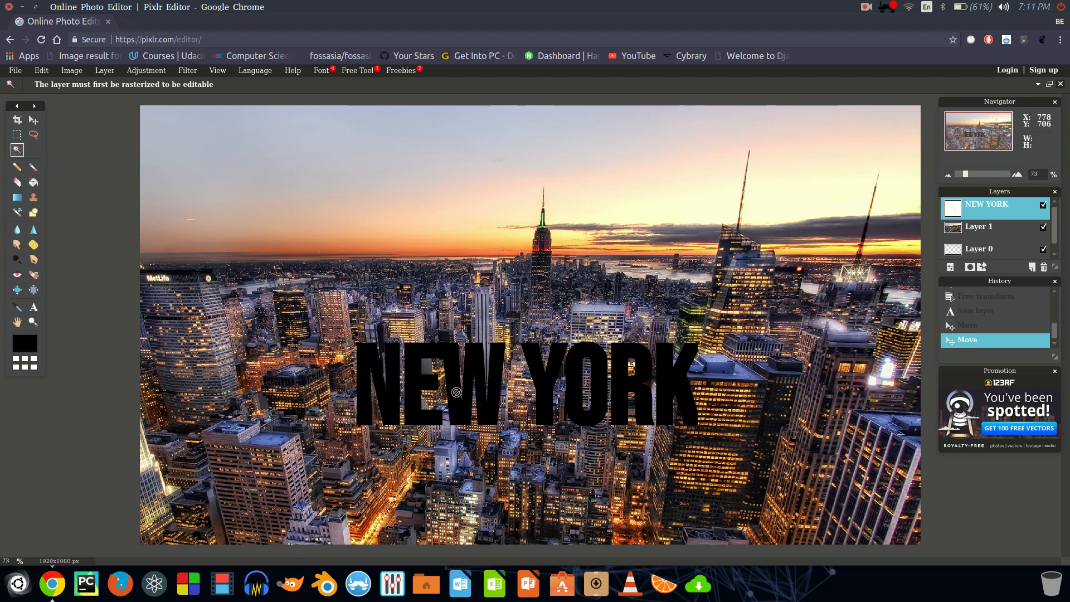
click(115, 75)
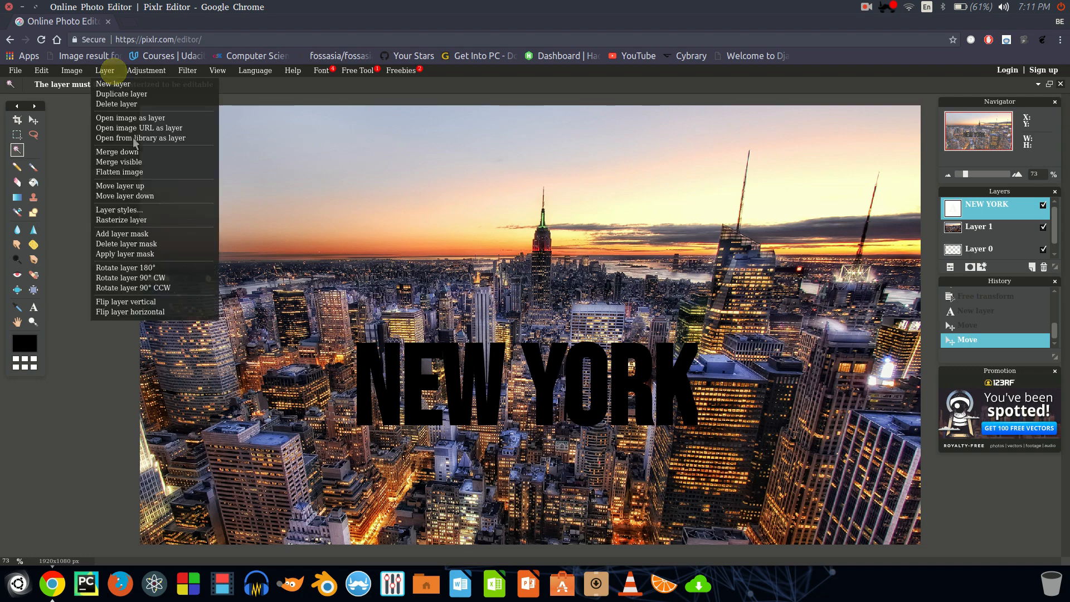
click(156, 219)
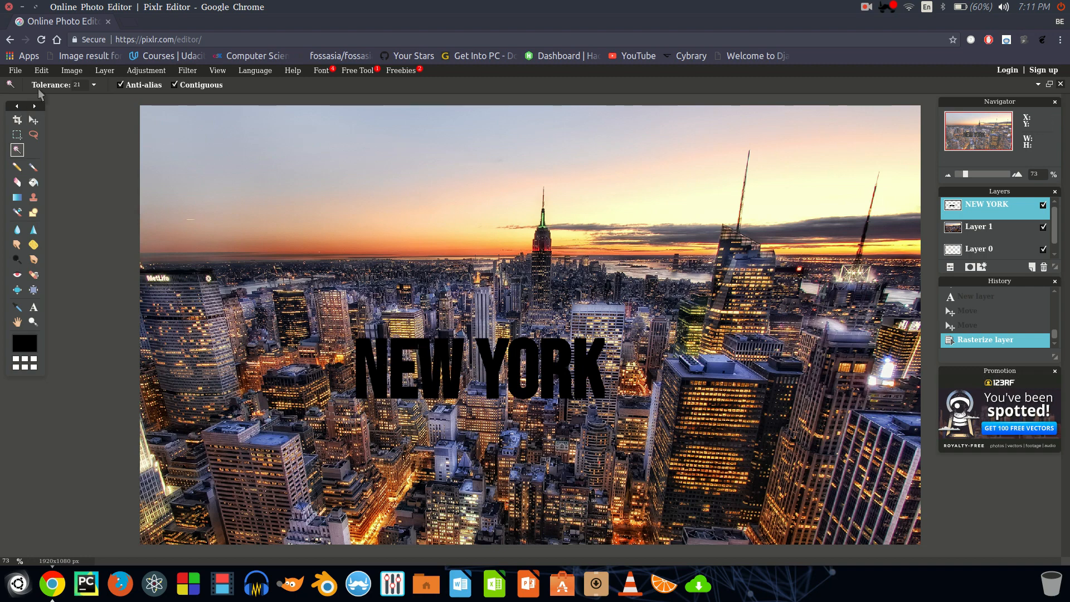
Free transform the rasterized NEW YORK lettering, enlarging it to nearly the canvas width and moving it up over the skyline.
click(41, 70)
click(97, 150)
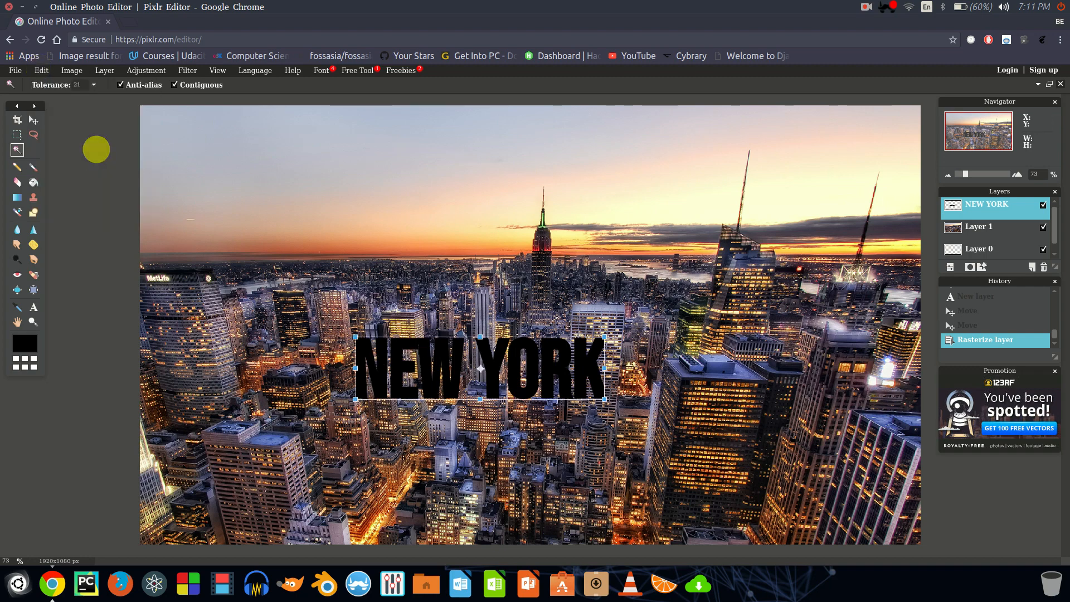
drag(355, 336, 116, 164)
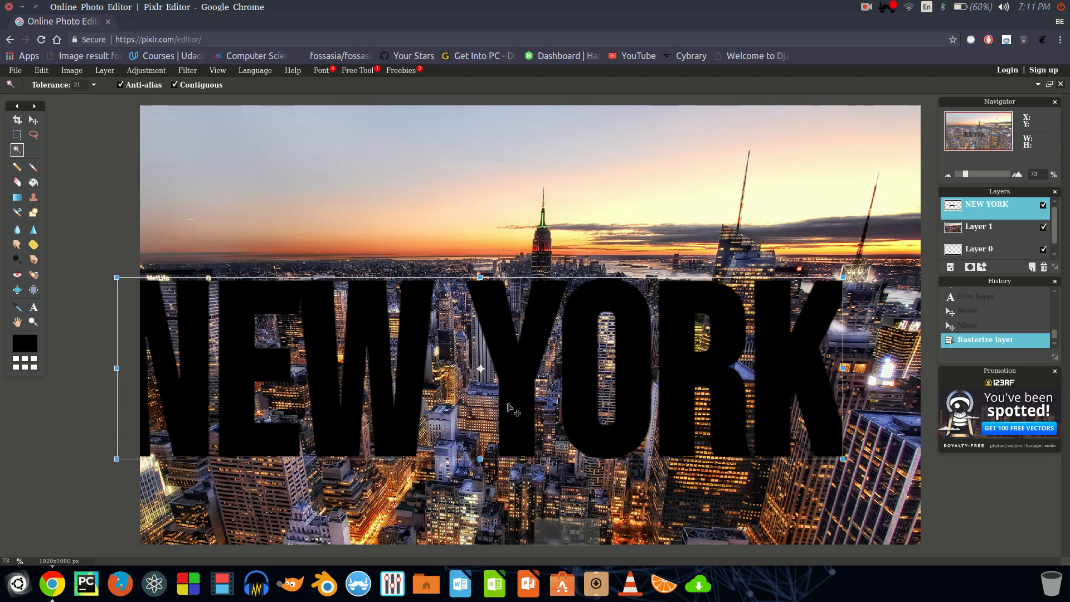
drag(507, 407, 556, 304)
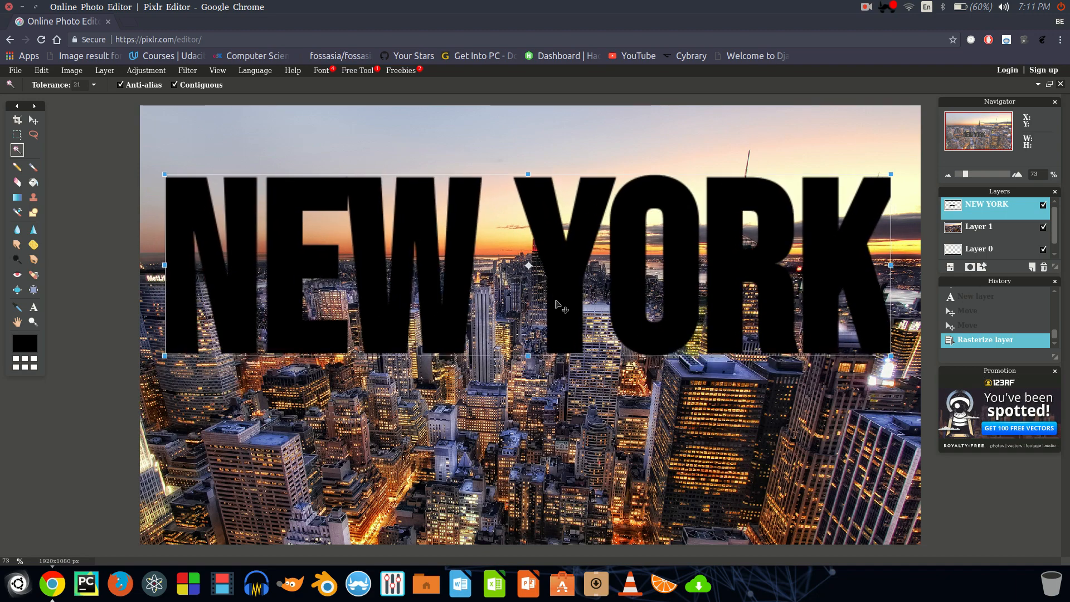
key(Return)
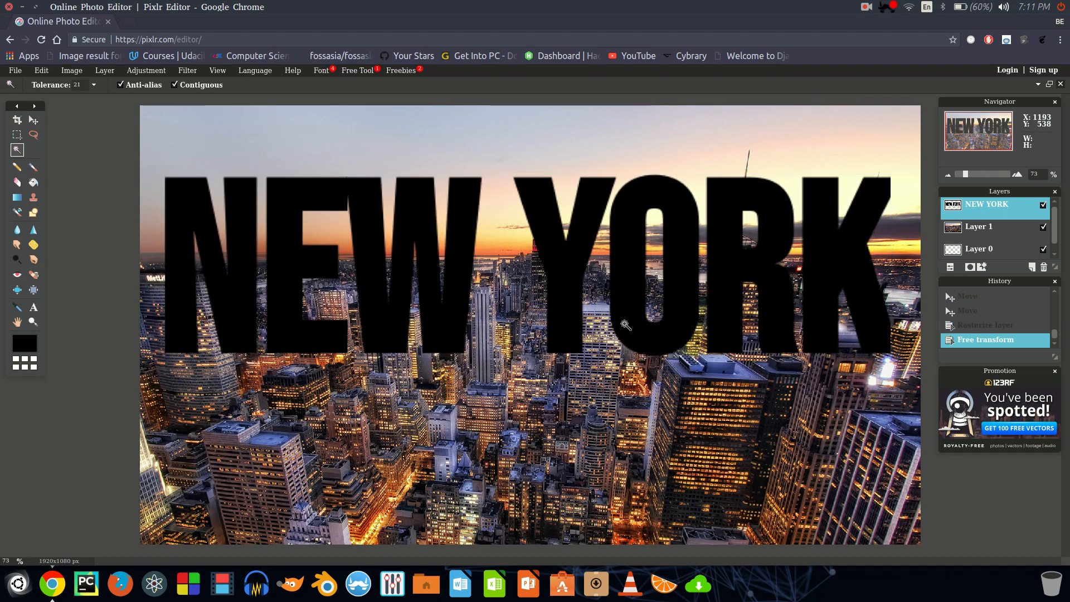
Select all the black letters of NEW YORK together with the Wand tool.
click(17, 152)
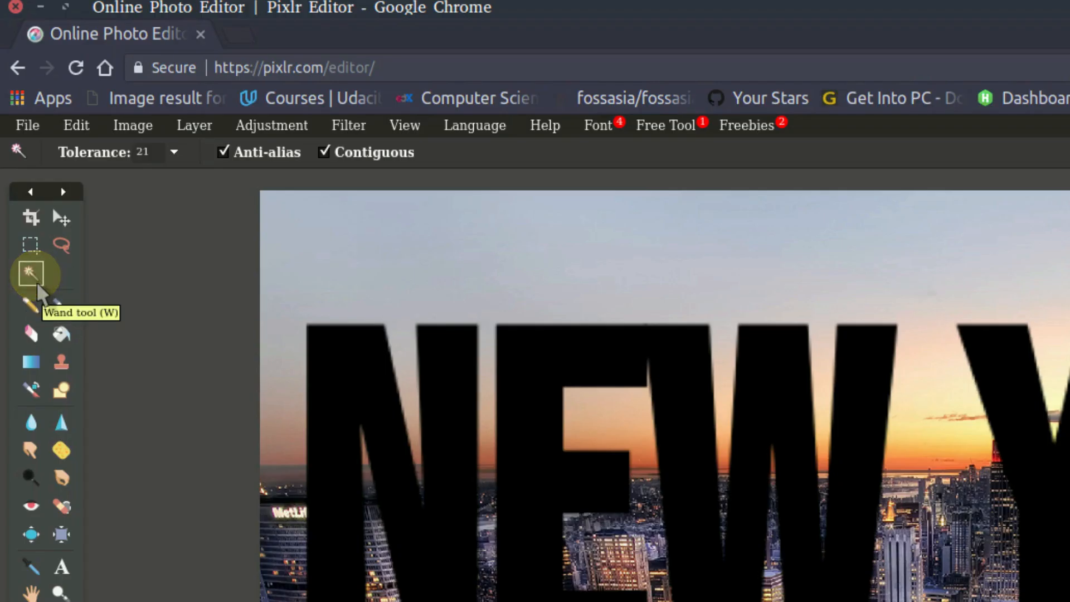
click(328, 407)
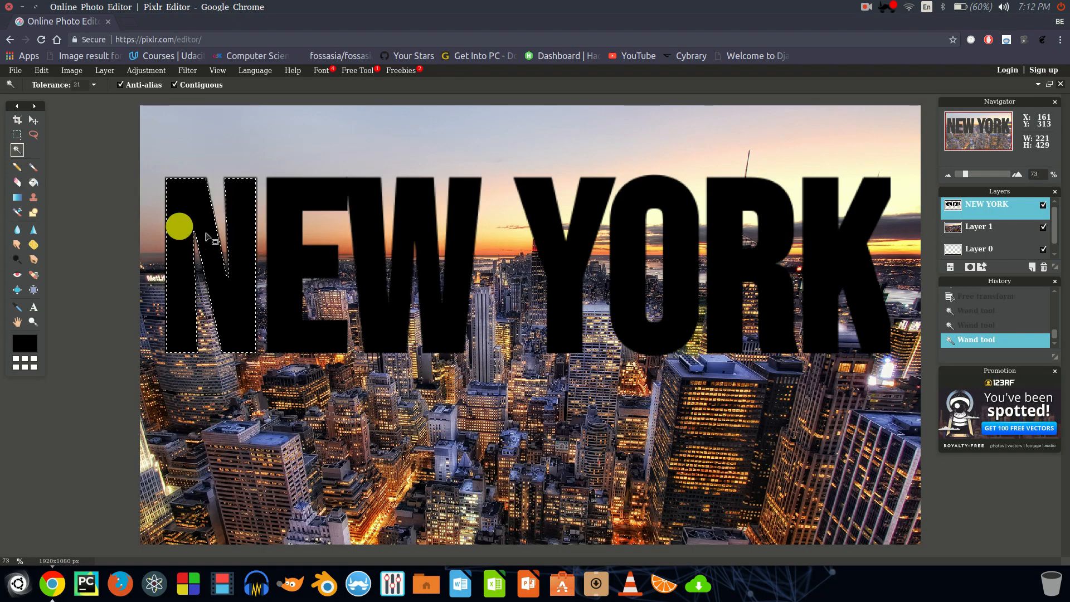
key(shift)
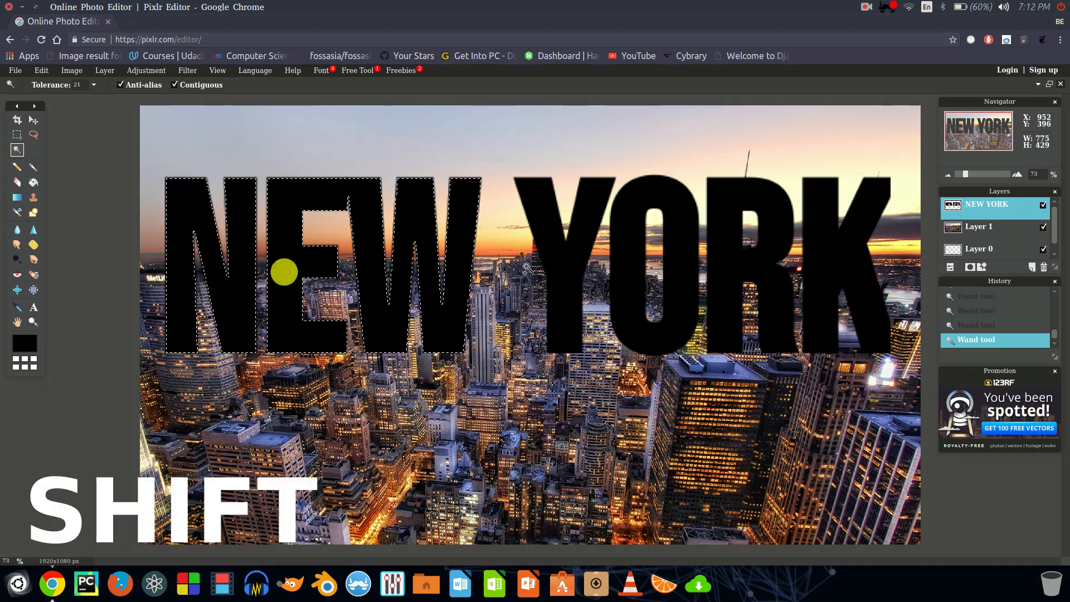
shift+click(562, 266)
shift+click(671, 268)
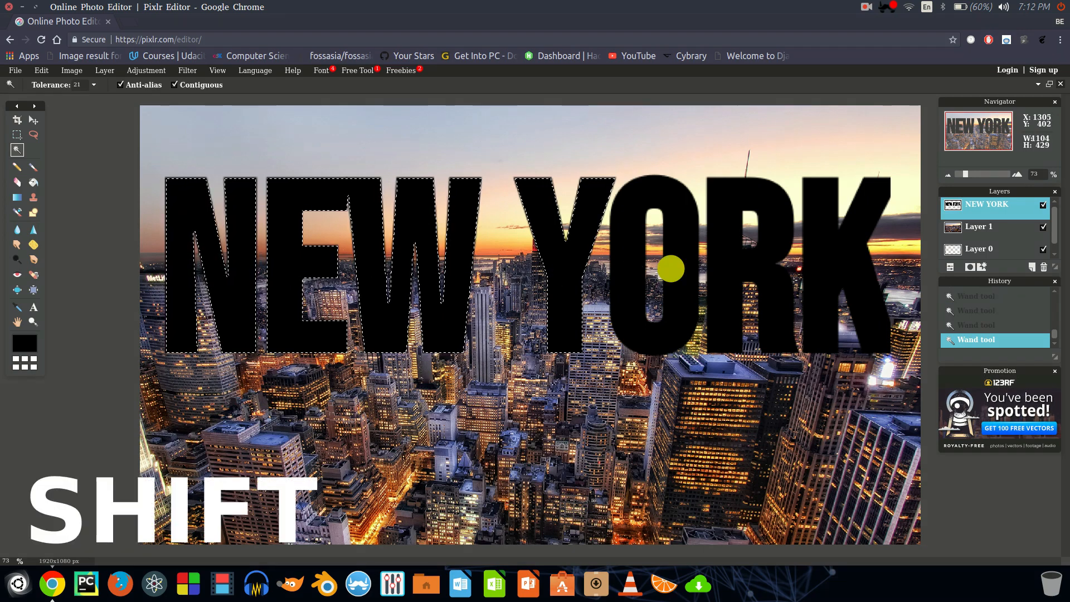
shift+click(719, 270)
shift+click(835, 274)
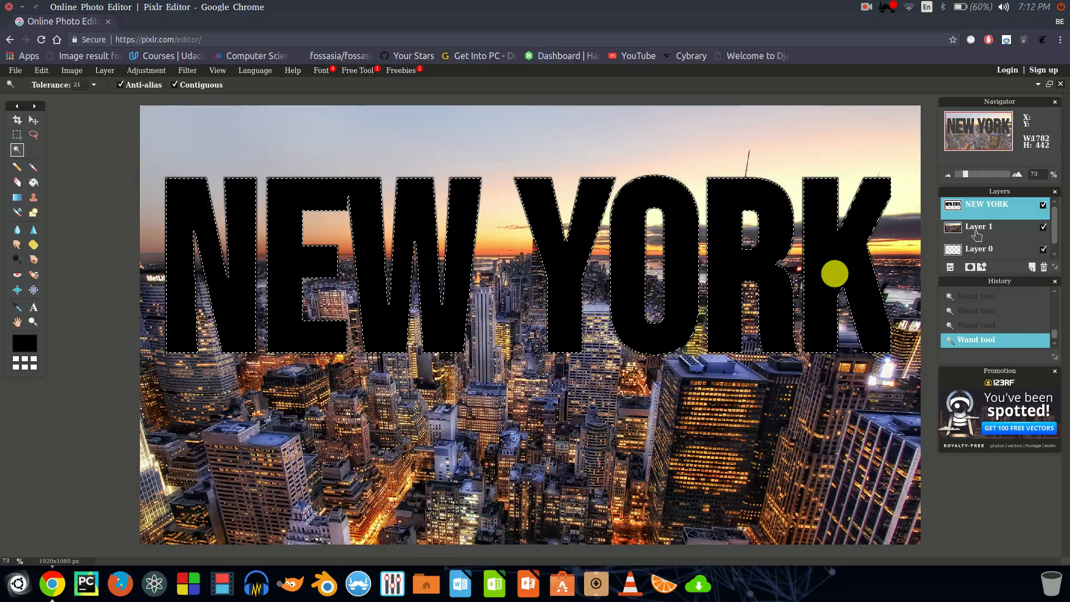
Add a layer mask to the city photo on Layer 1 from the letter selection and deselect all.
click(974, 230)
right_click(973, 226)
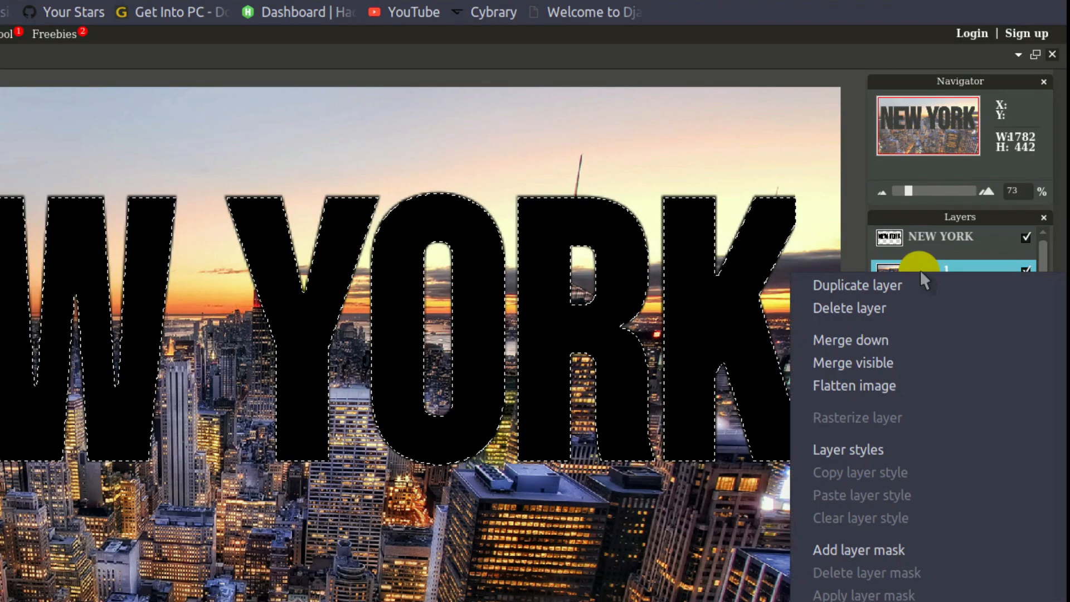
click(894, 552)
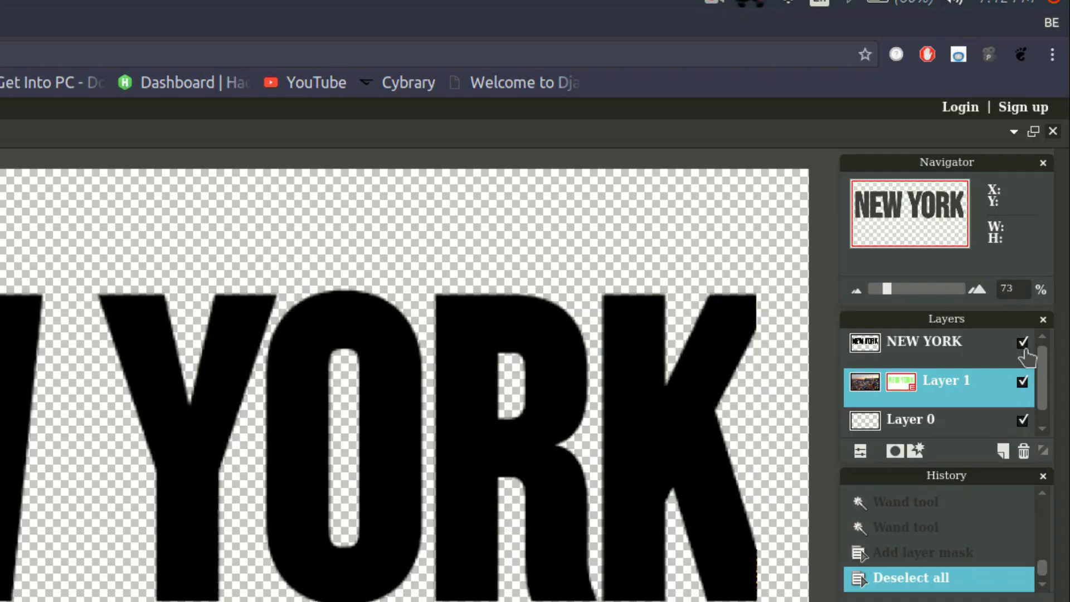
Hide the black NEW YORK layer and move the photo-filled lettering down to the vertical middle of the canvas.
click(1023, 344)
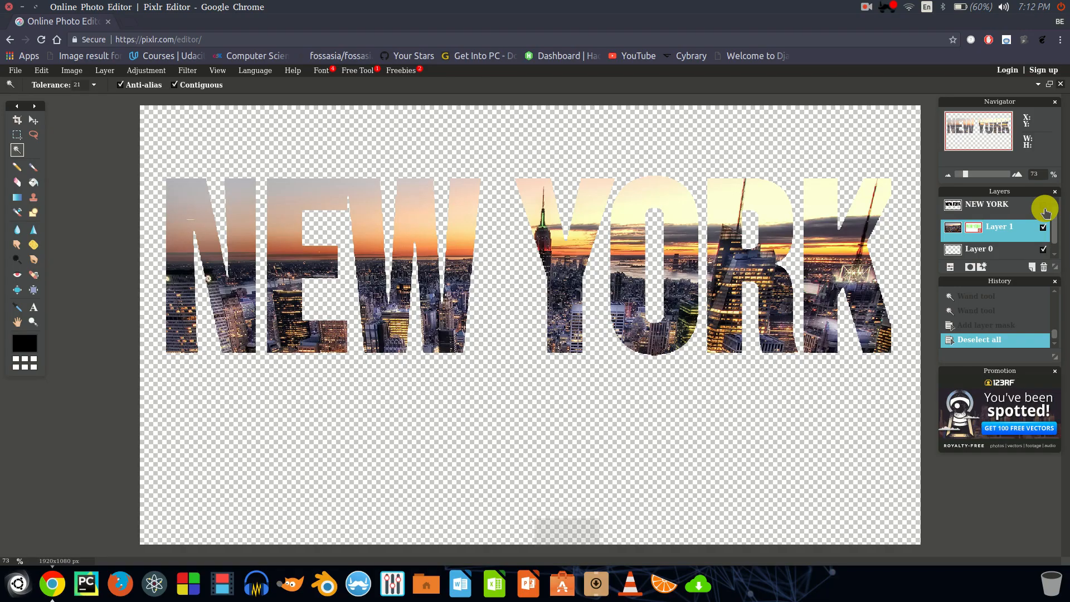
click(34, 120)
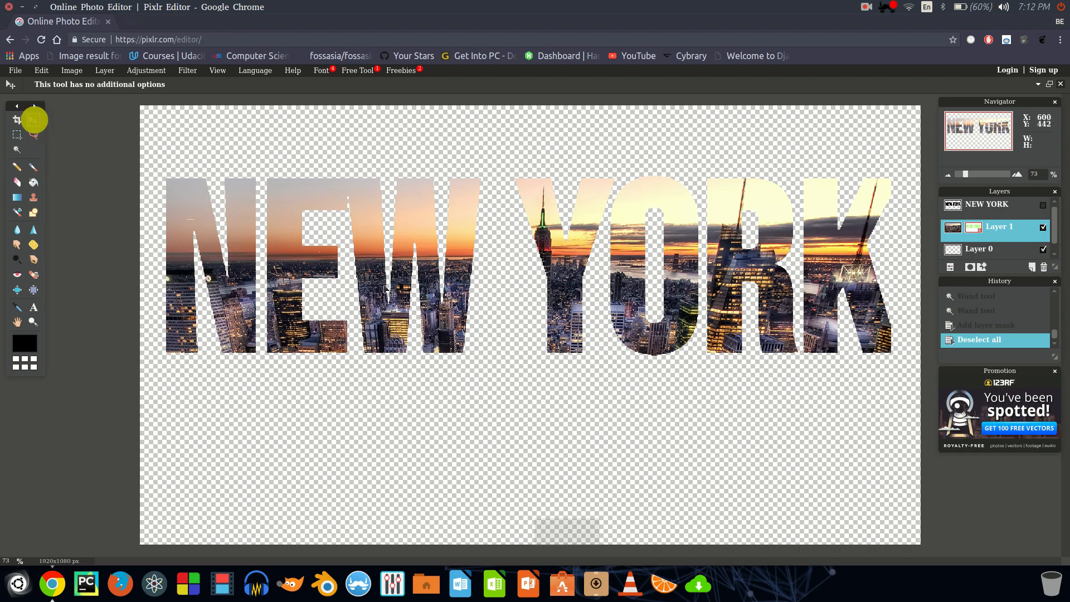
drag(428, 277, 437, 357)
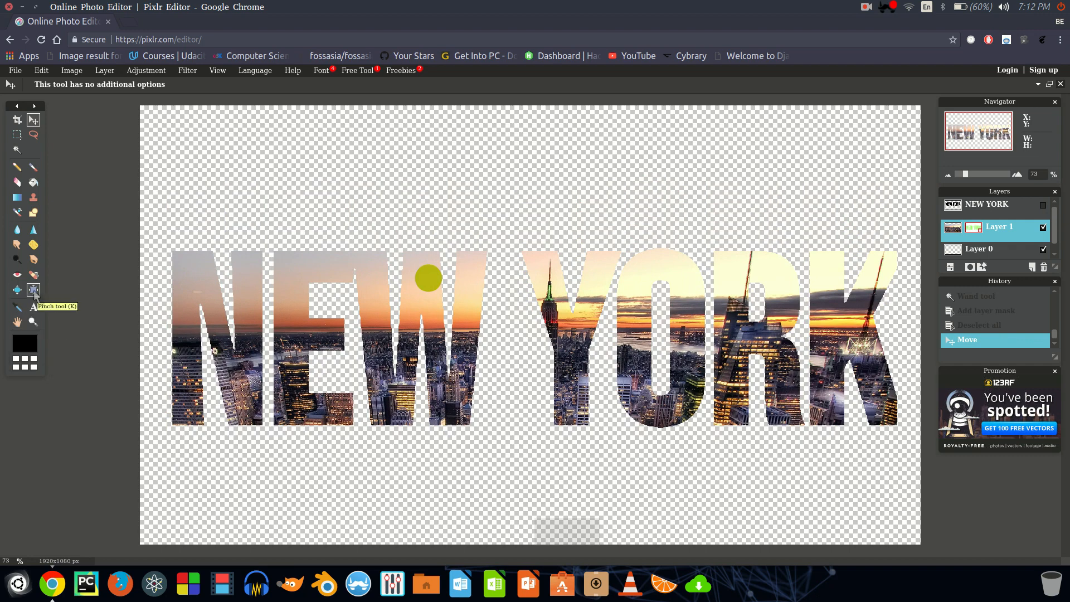
Try to fill the transparent areas around the lettering on Layer 1 with black using the Paint bucket tool.
click(33, 184)
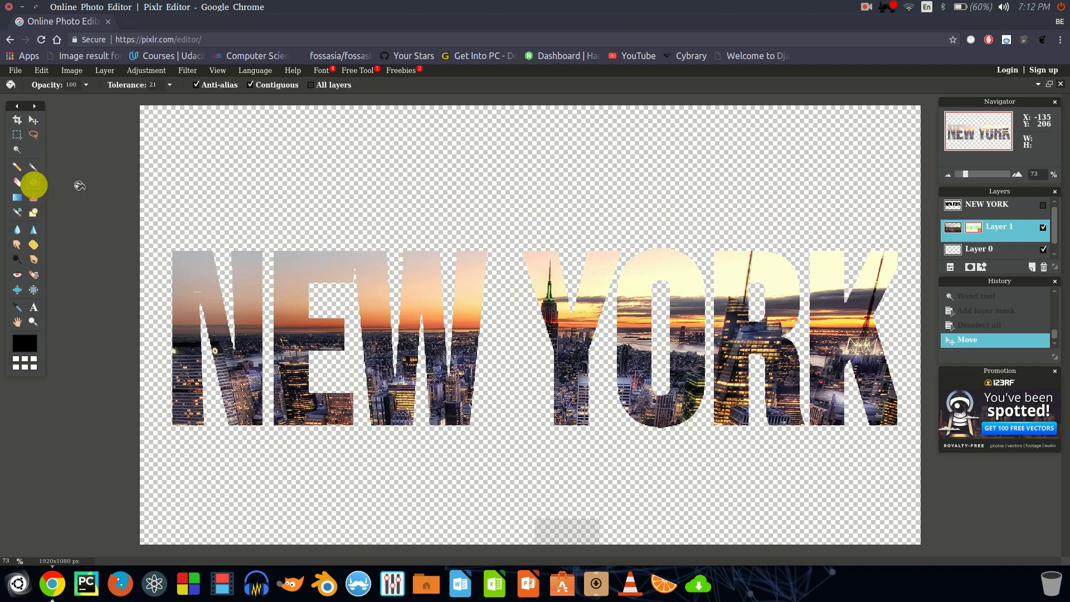
click(167, 203)
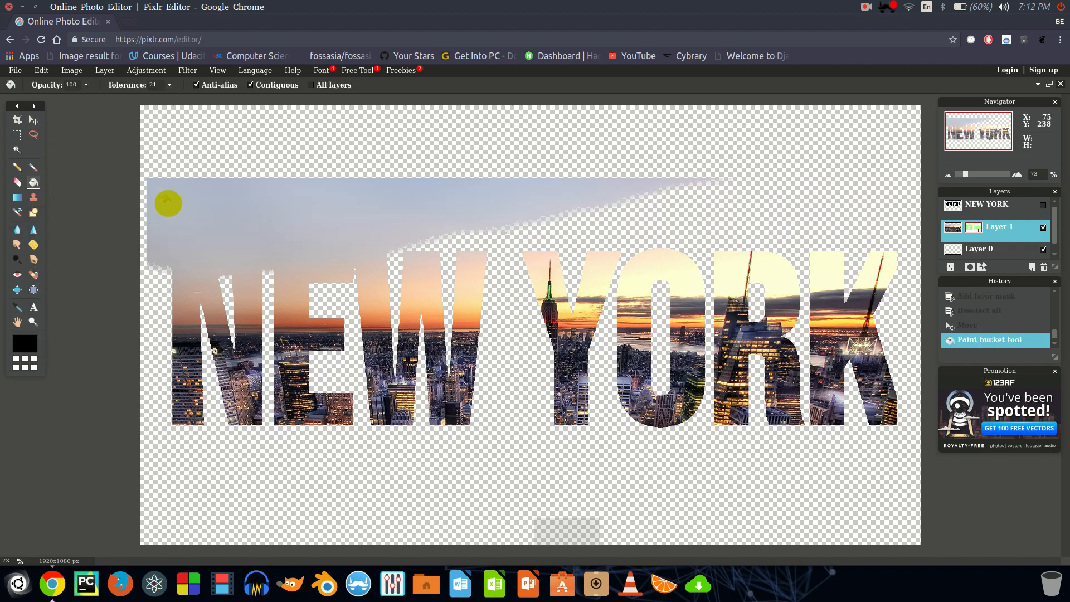
click(255, 161)
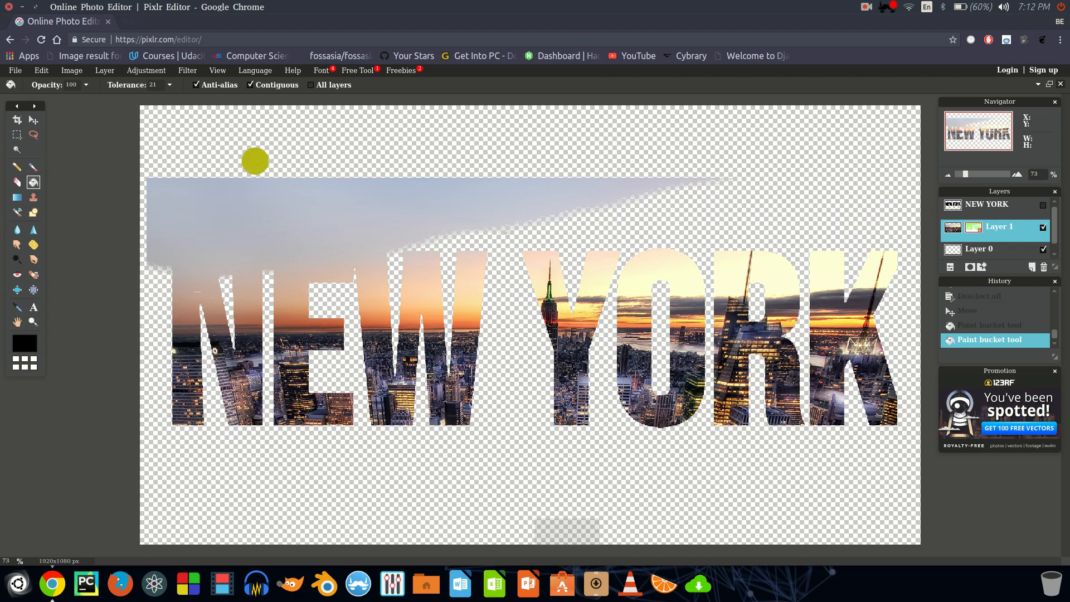
click(413, 247)
click(490, 270)
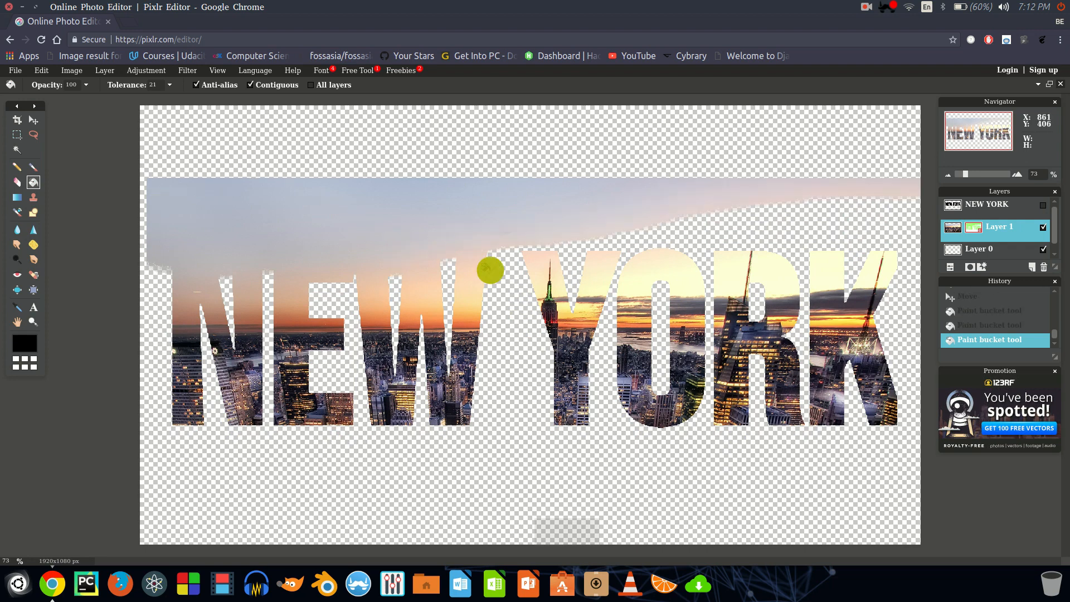
click(621, 264)
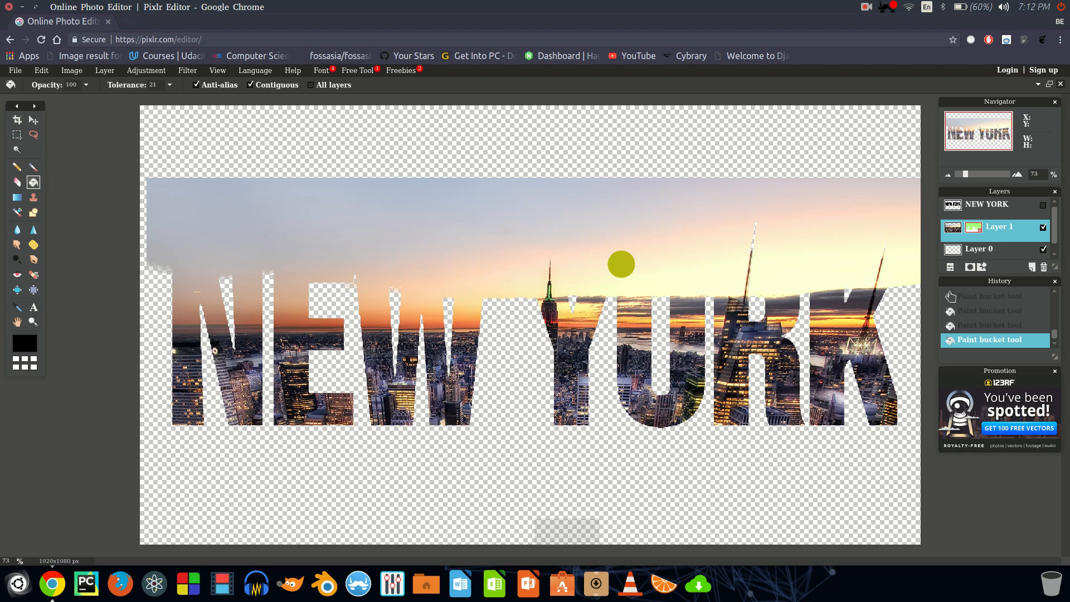
click(903, 296)
click(889, 352)
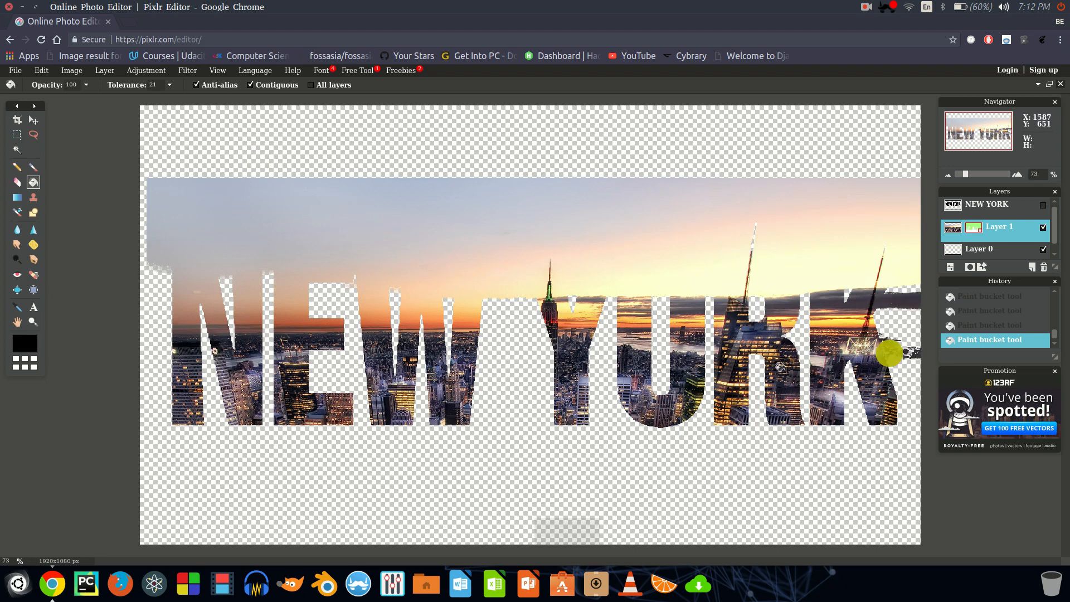
Undo the paint bucket fills around the photo-filled lettering.
key(ctrl+z)
key(ctrl+z)
key(ctrl+z)
key(ctrl+z)
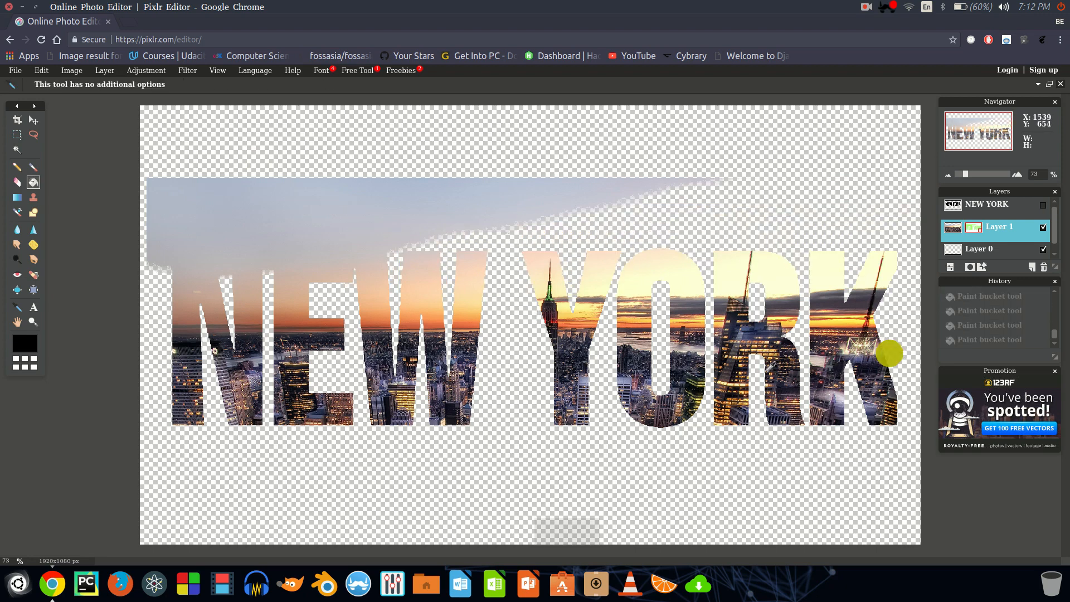
key(ctrl+z)
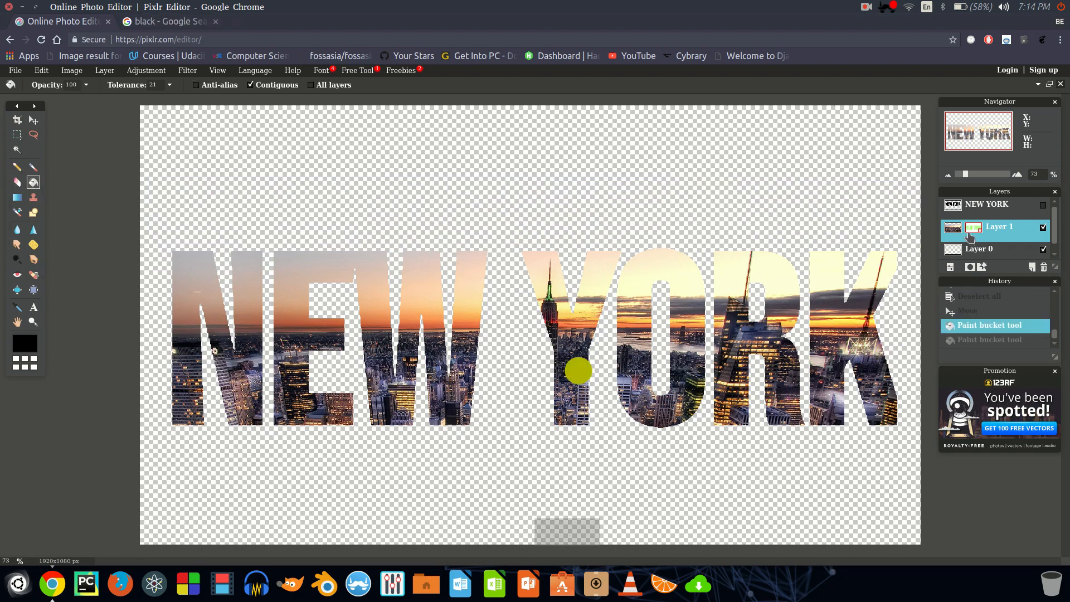
Add a drop shadow layer style to Layer 1 and set its opacity to 100.
right_click(969, 230)
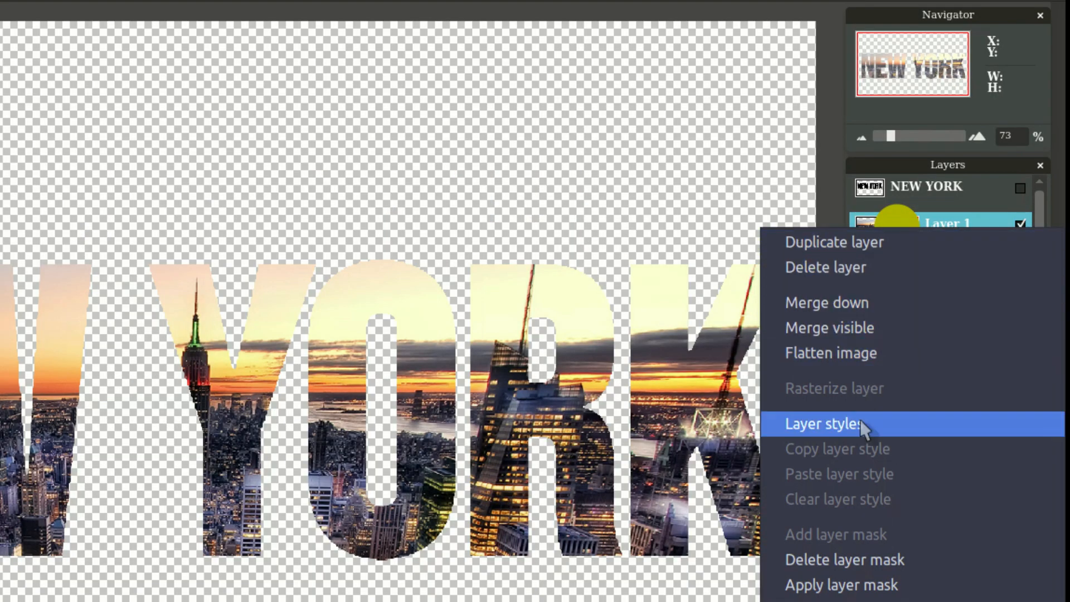
click(861, 424)
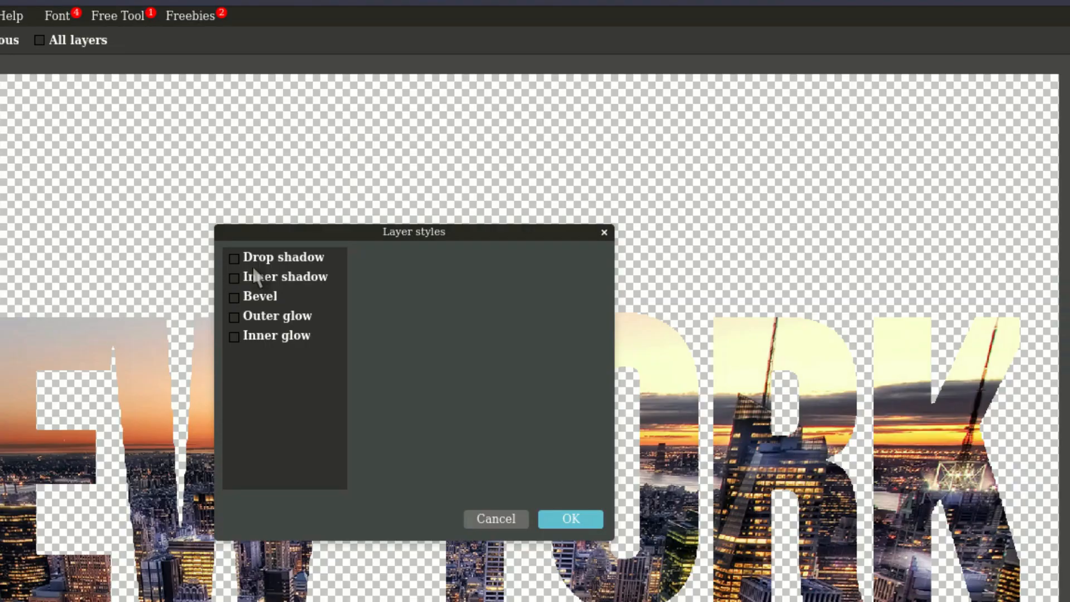
click(17, 206)
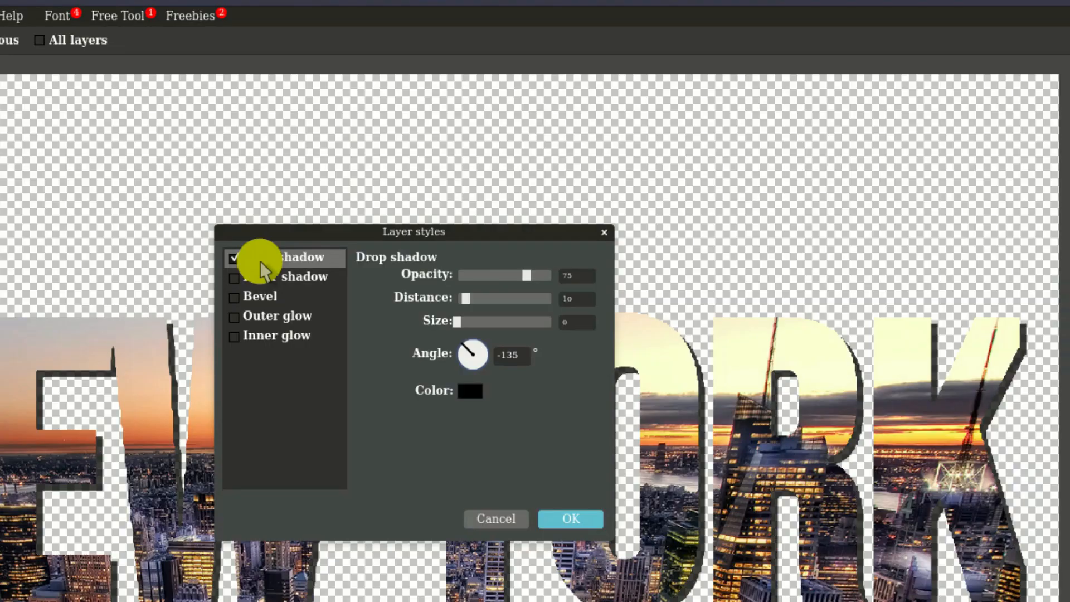
drag(529, 274, 594, 272)
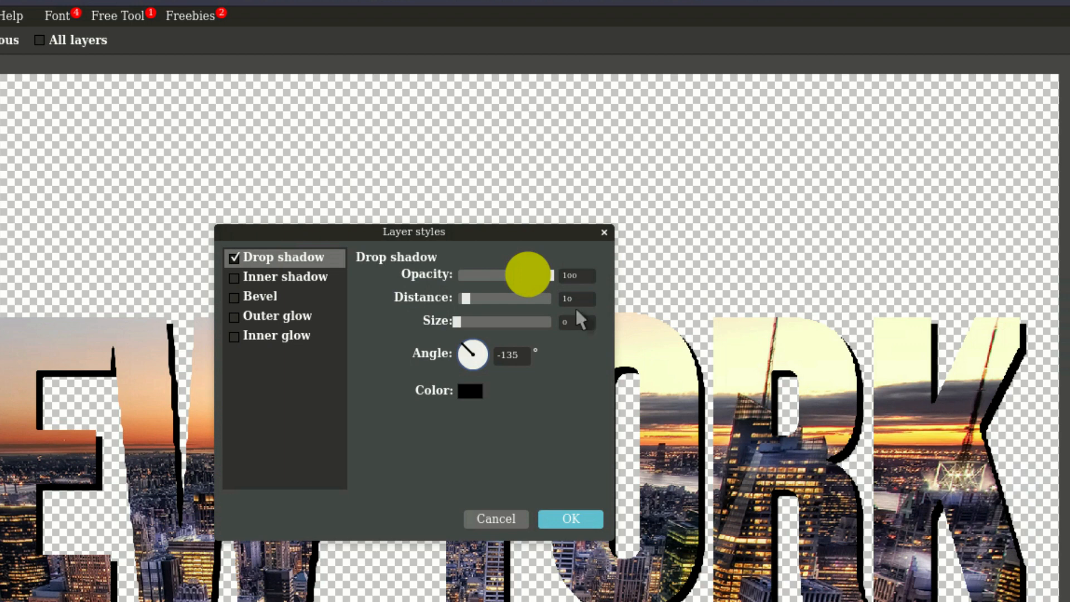
Set the drop shadow's distance to 5 and size to 5, and accept the layer style.
click(578, 296)
key(BackSpace)
key(BackSpace)
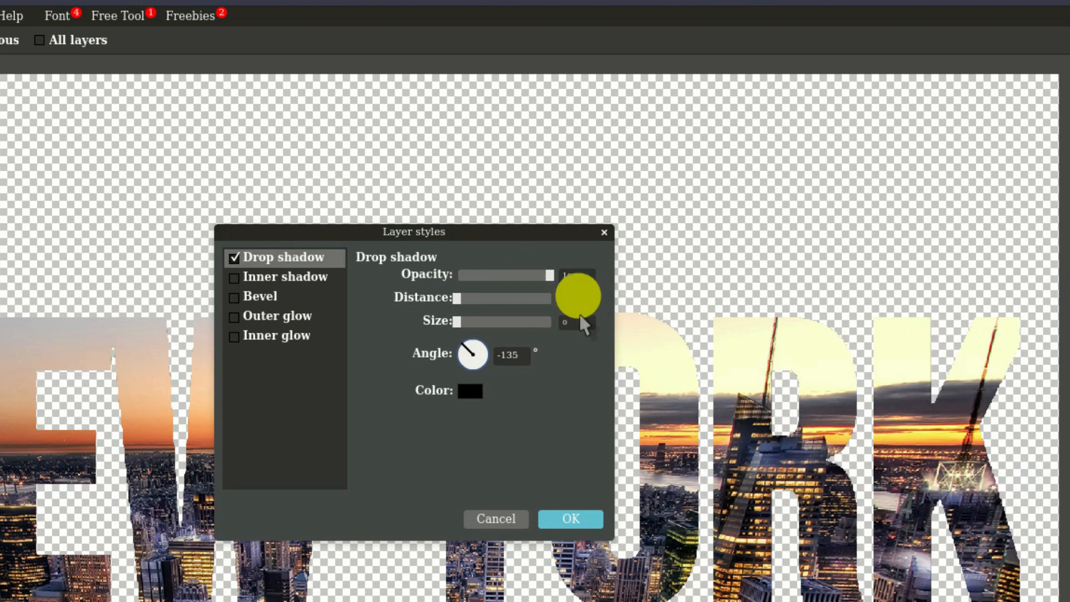
text(5)
click(580, 323)
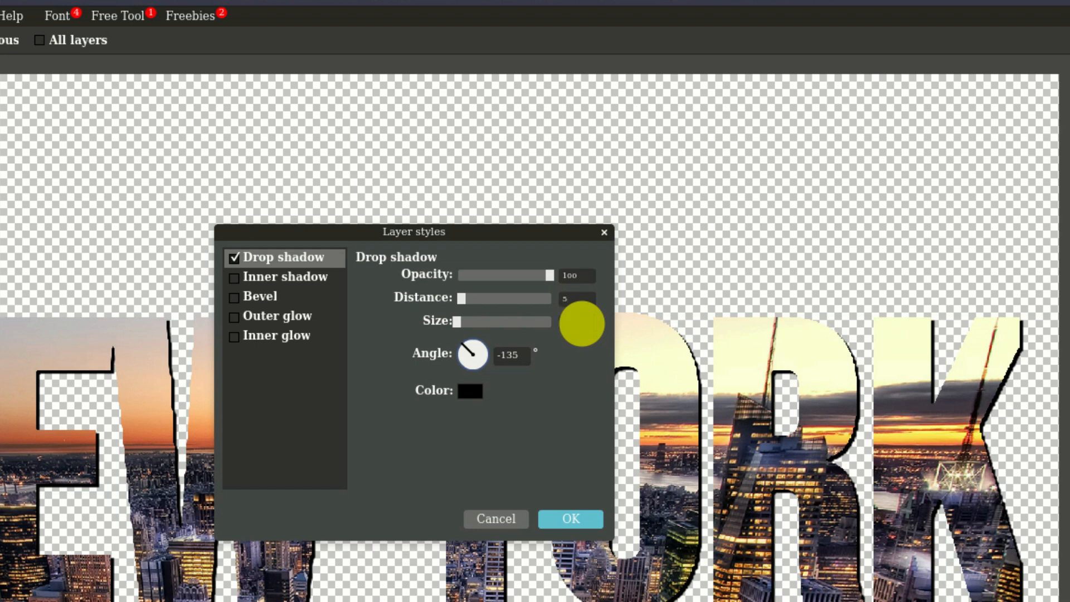
click(570, 457)
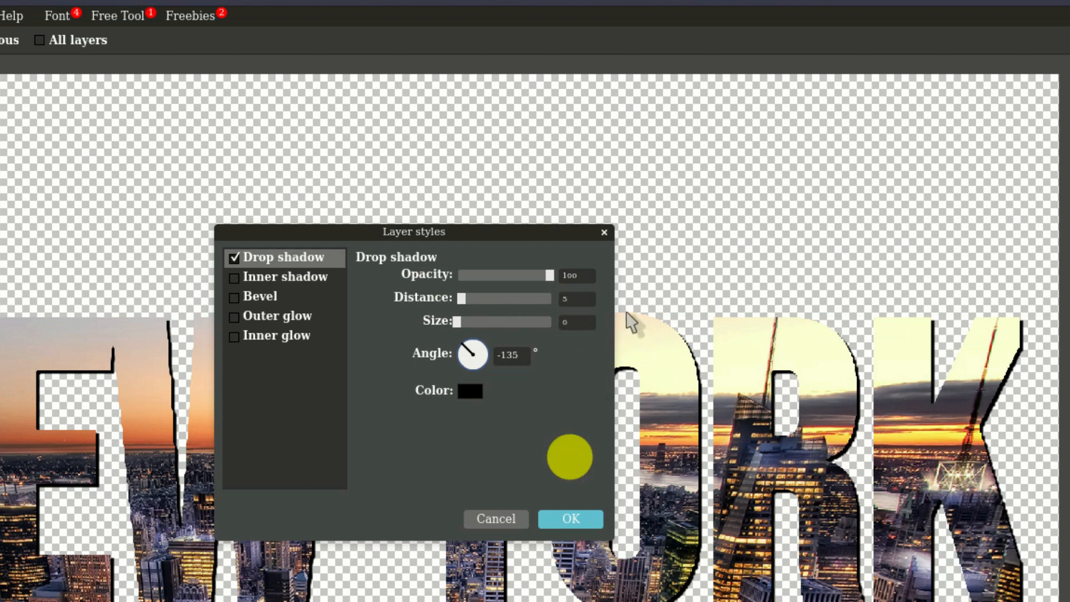
click(572, 322)
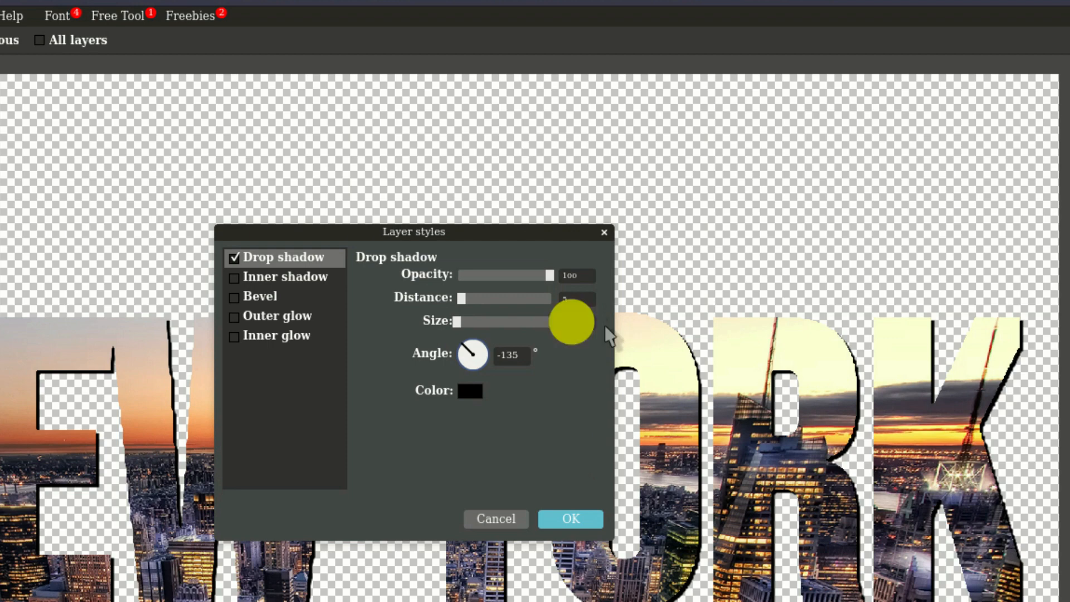
text(5)
key(Return)
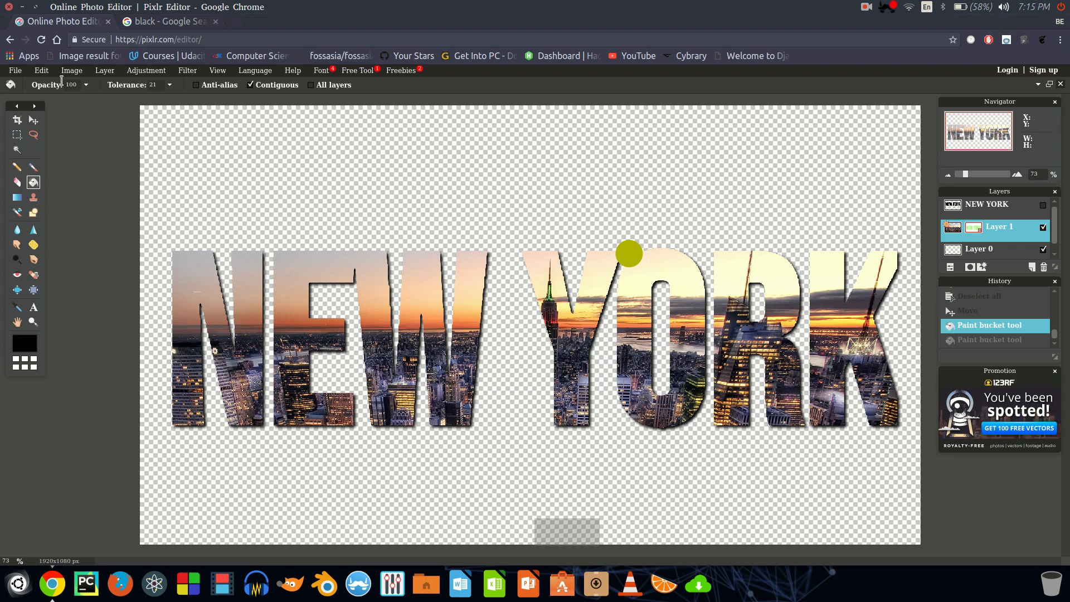
Start saving the image to the computer, raising the JPEG quality to maximum and switching the format to PNG (Transparent, full quality).
click(16, 71)
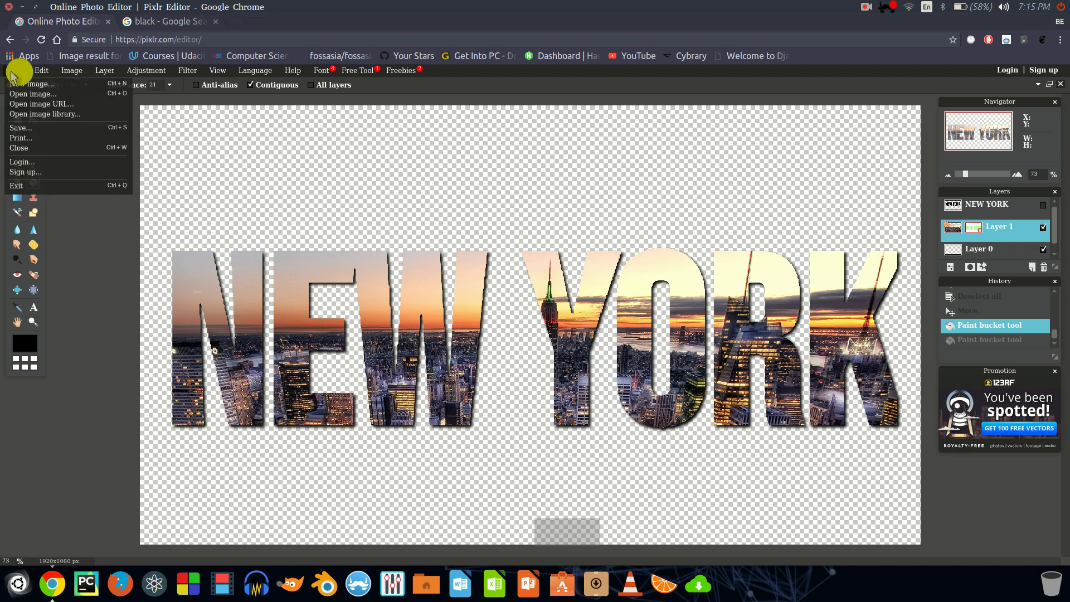
click(37, 131)
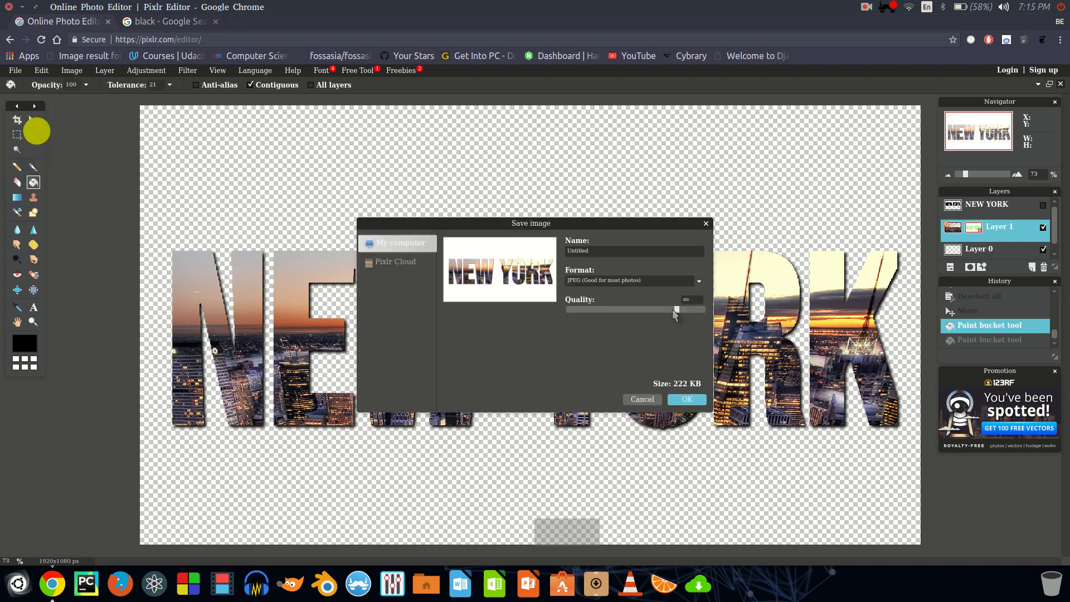
drag(679, 310, 730, 311)
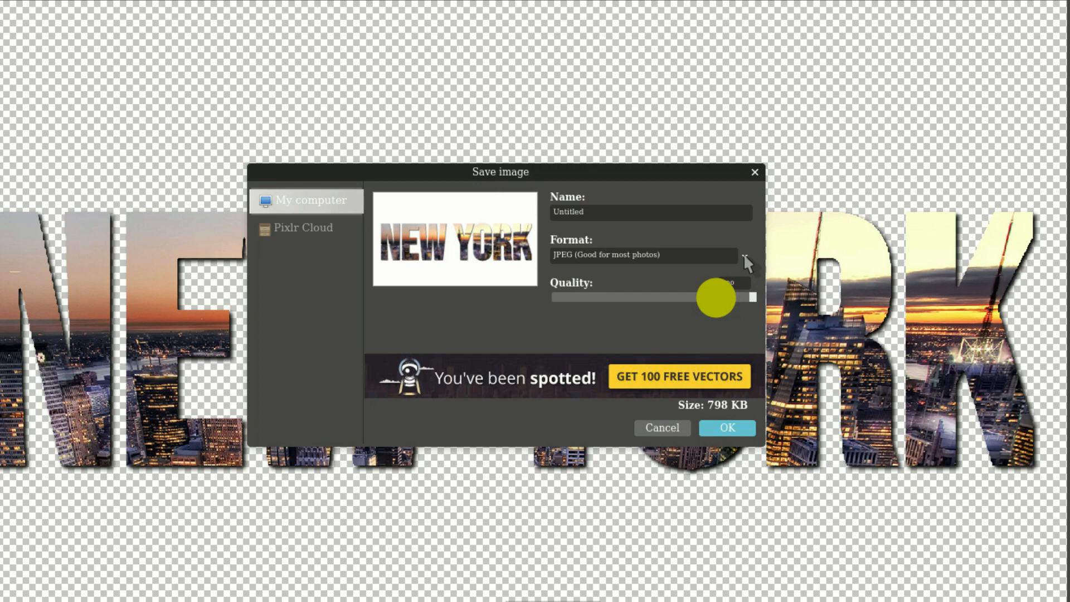
click(745, 256)
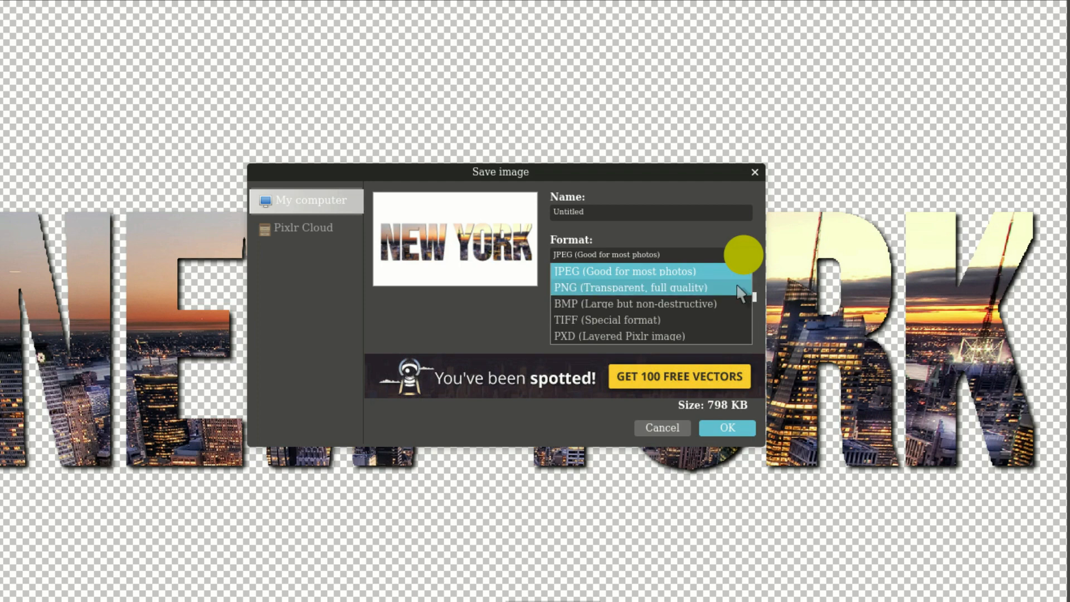
click(704, 292)
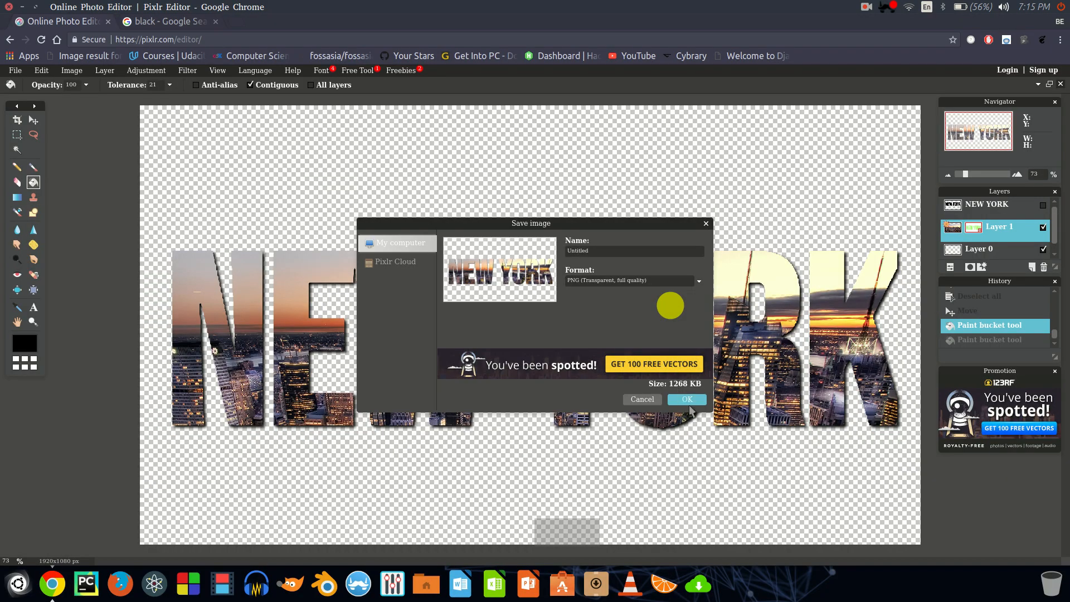
Name the image new york and save the PNG file to the Desktop folder.
click(612, 252)
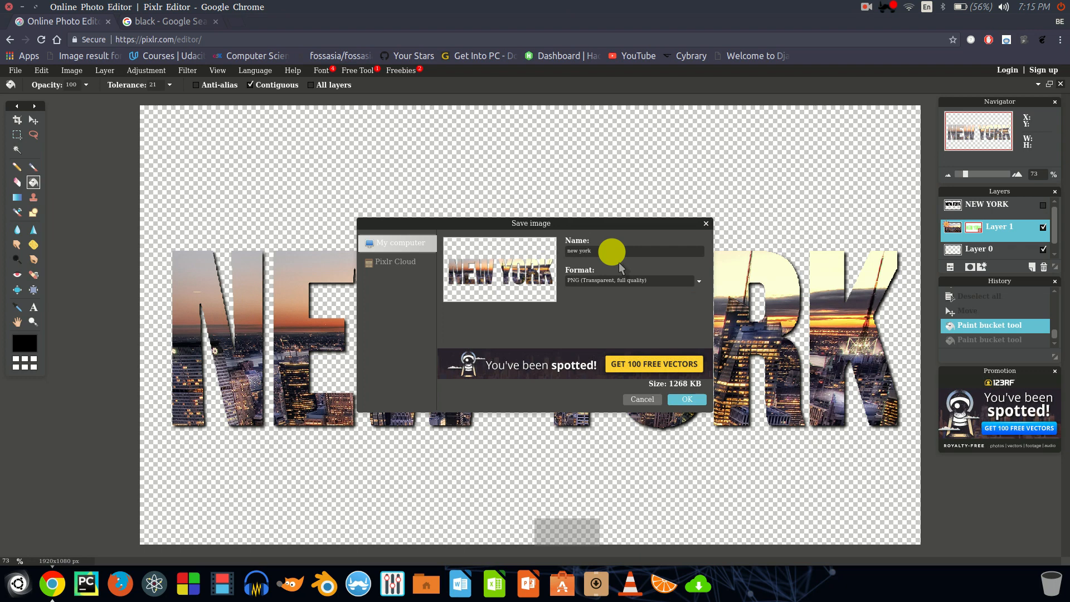
click(688, 399)
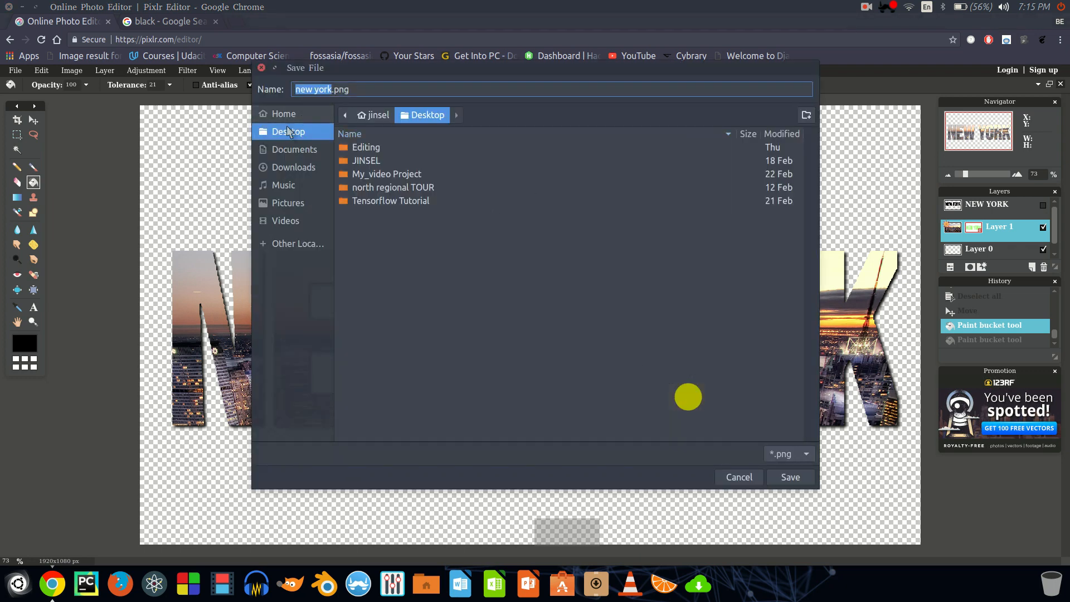
click(800, 479)
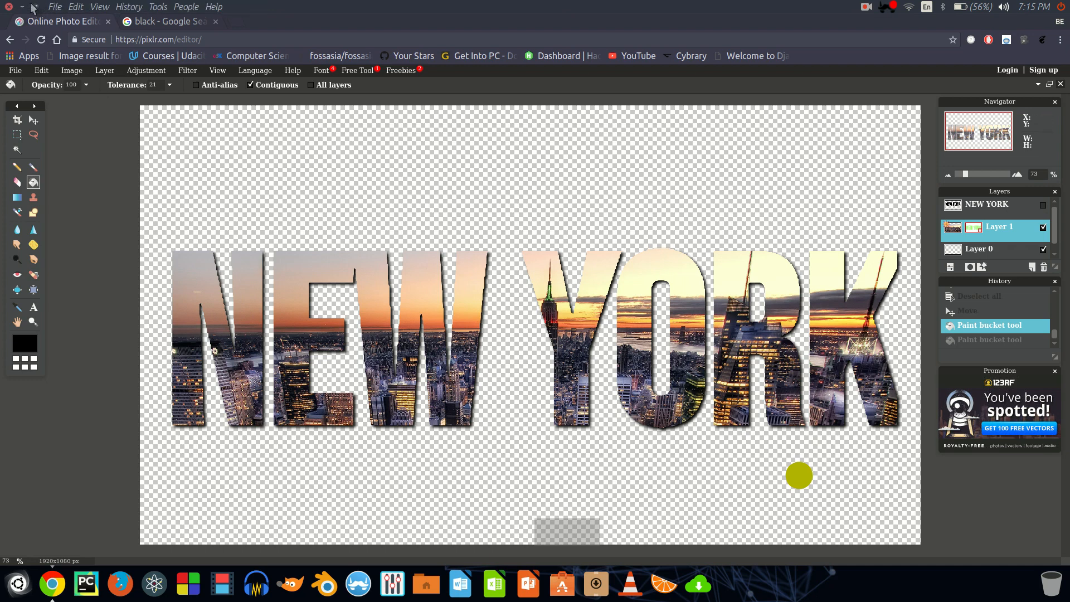
Leave the browser for the Ubuntu desktop and open the saved new york.png to view it.
click(9, 6)
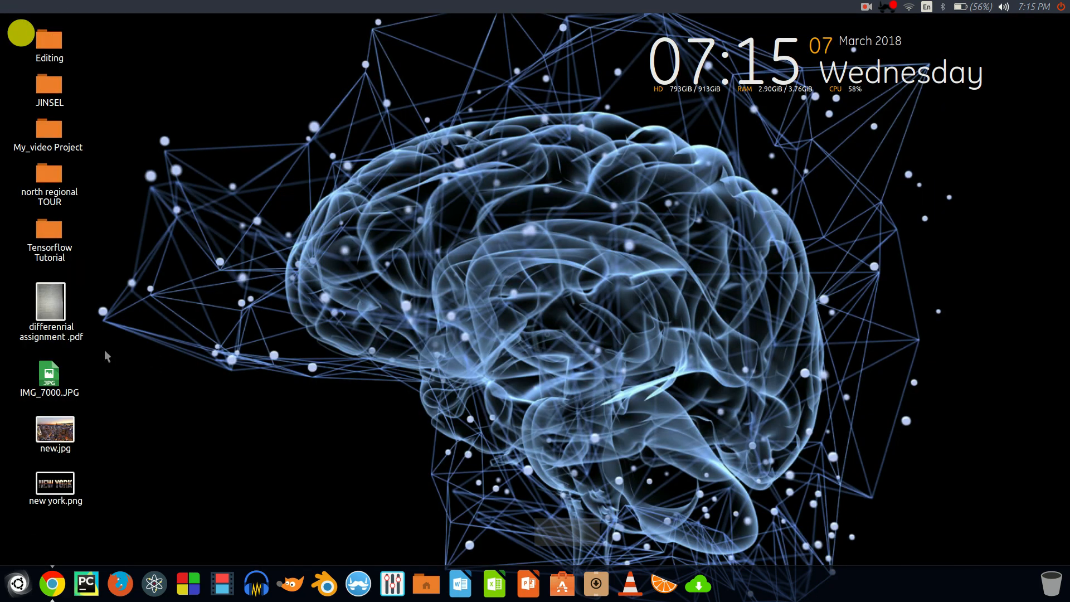
double_click(62, 477)
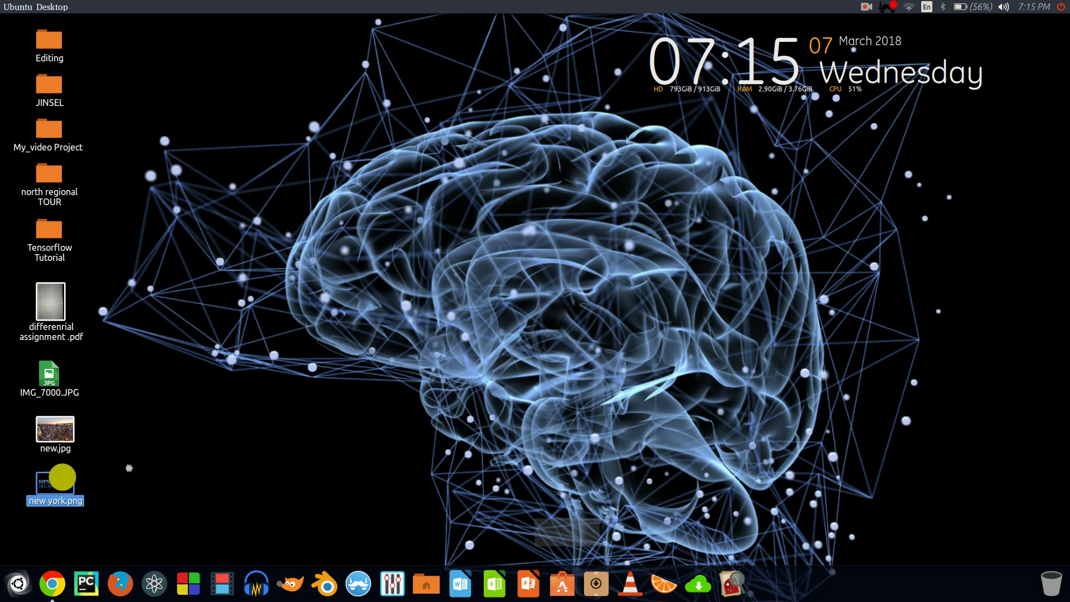